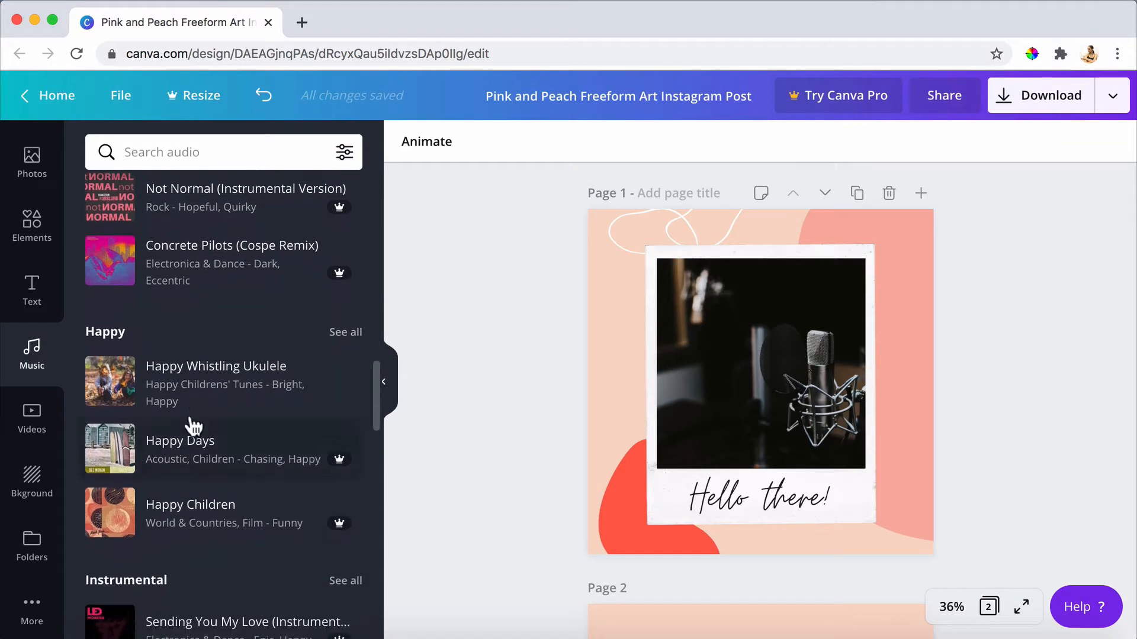
Search the audio library for "uplifting" music.
{"action": "left_click", "coordinate": [206, 151]}
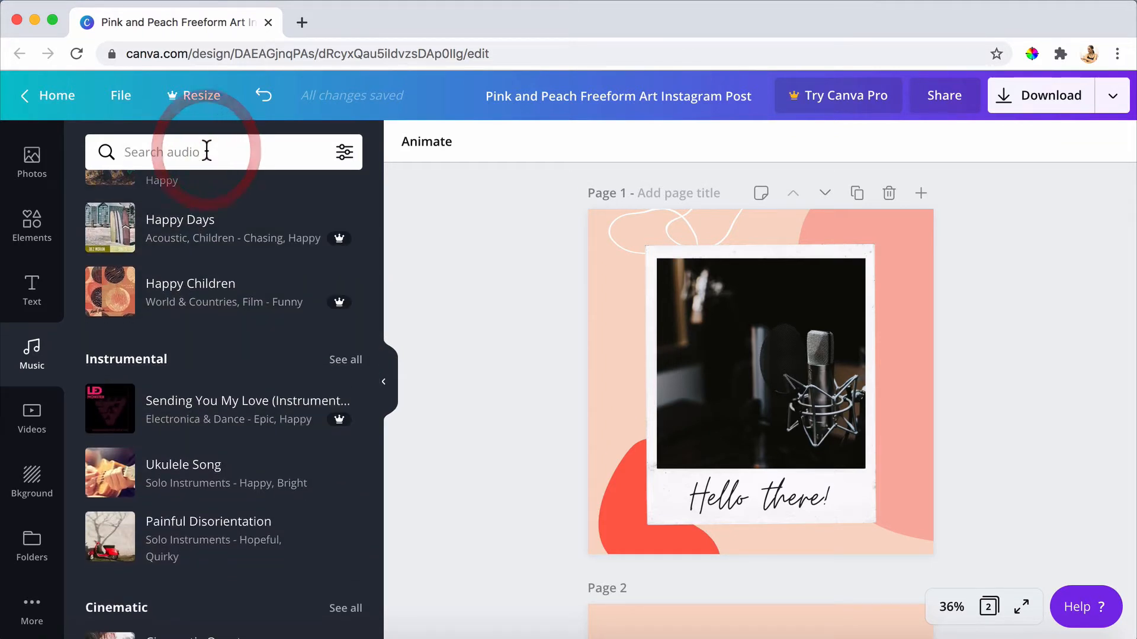
{"action": "type", "text": "uplifting"}
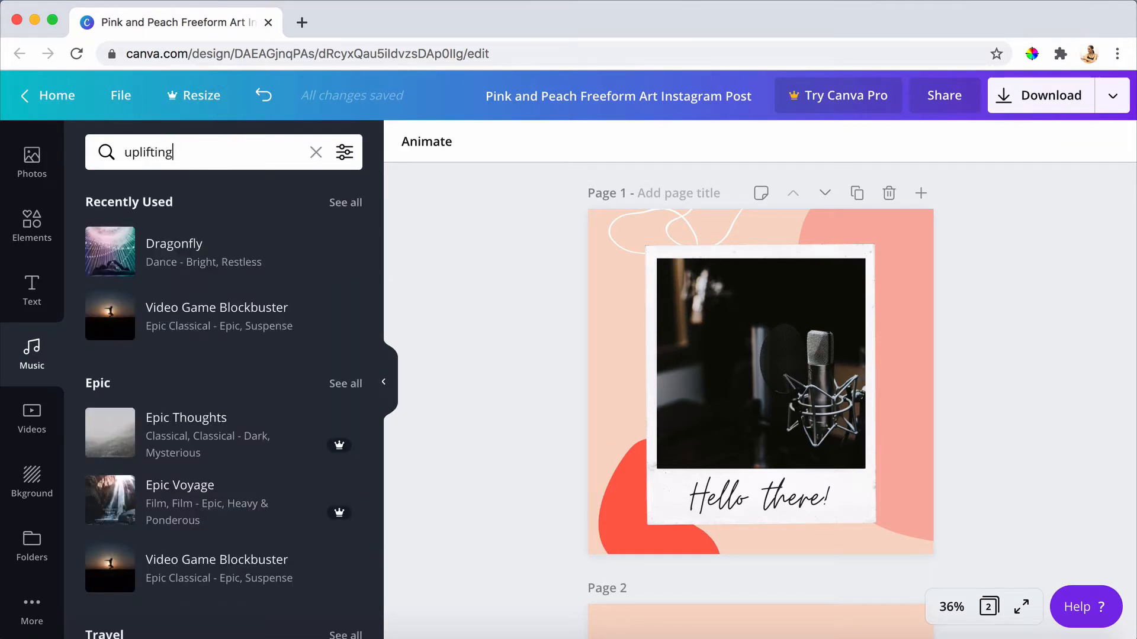
{"action": "key", "text": "Return"}
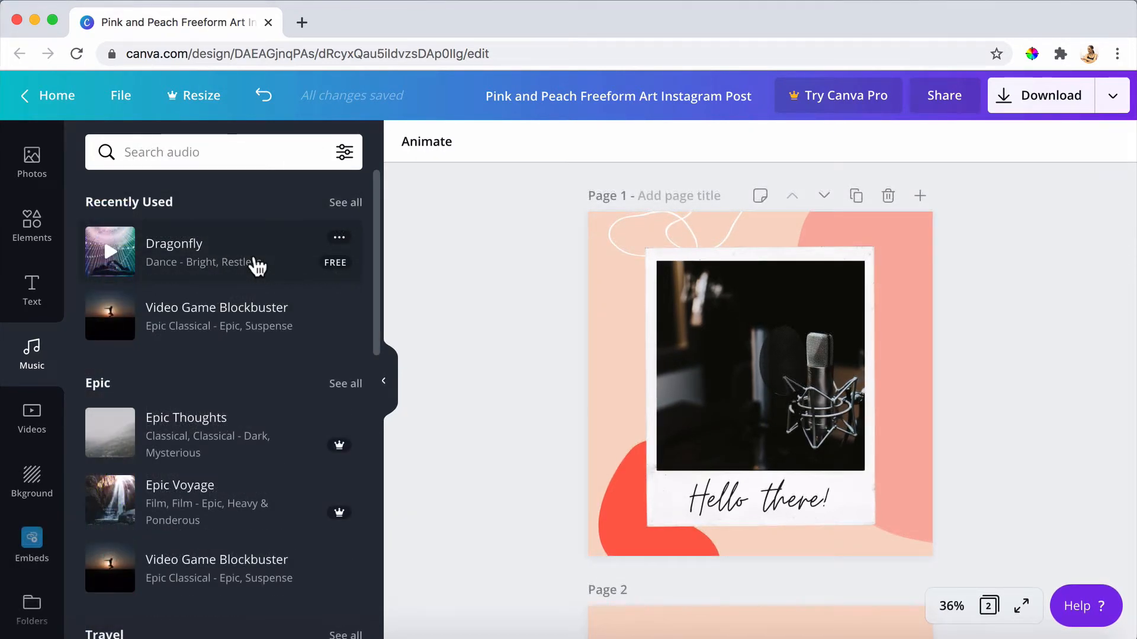
Add the Dragonfly track to the design and shift its playback section further into the song.
{"action": "left_click", "coordinate": [255, 264]}
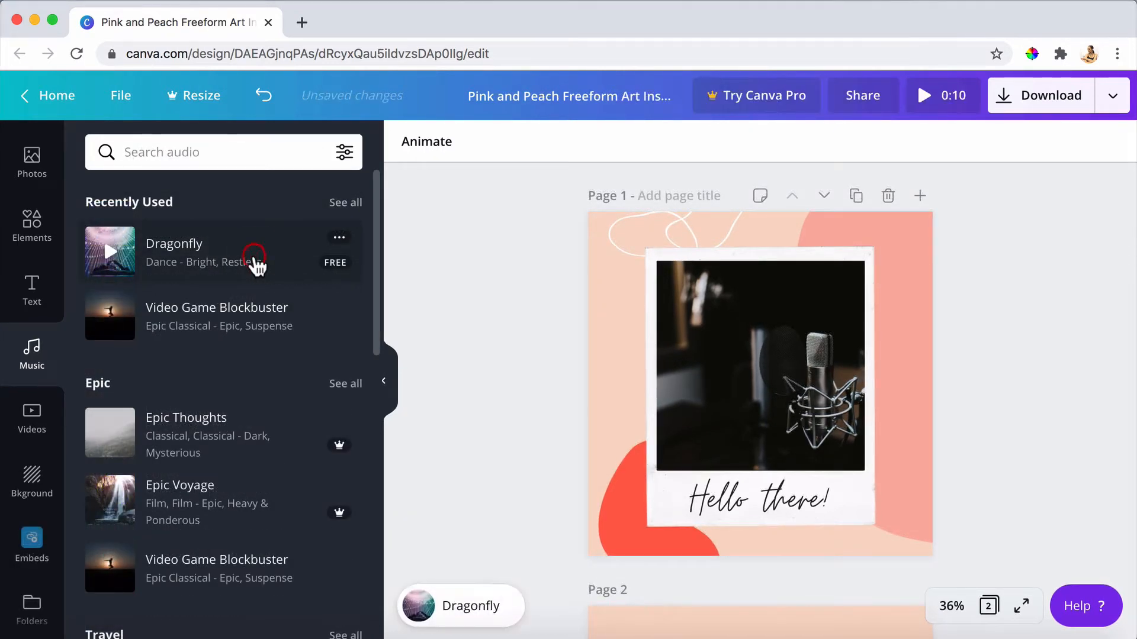
{"action": "left_click", "coordinate": [478, 615]}
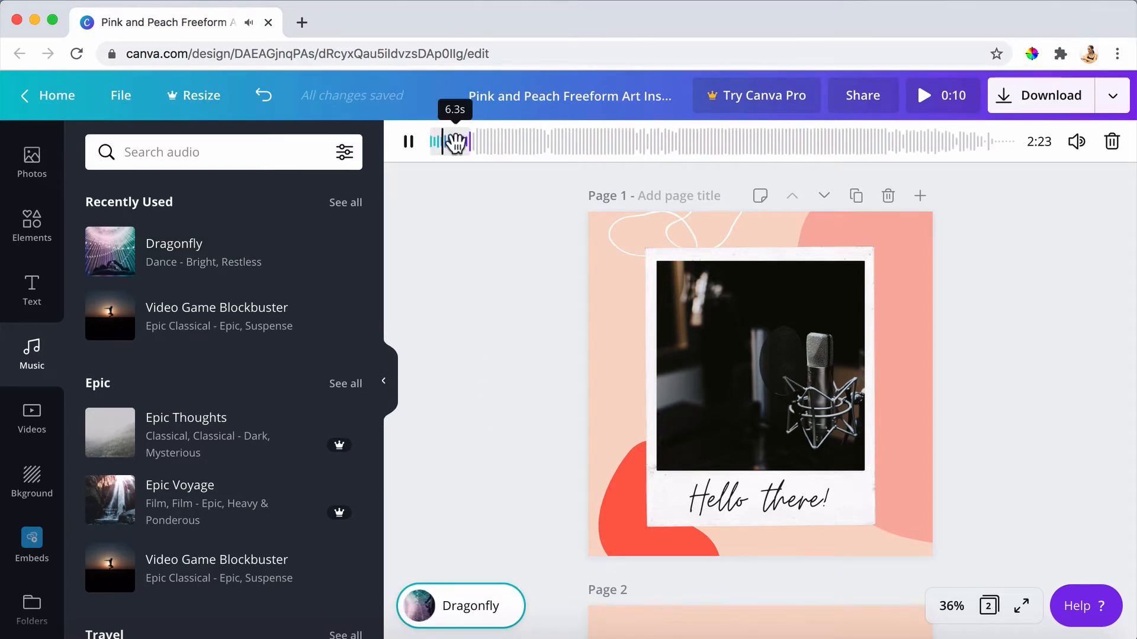
{"action": "left_click_drag", "start_coordinate": [456, 142], "coordinate": [536, 138]}
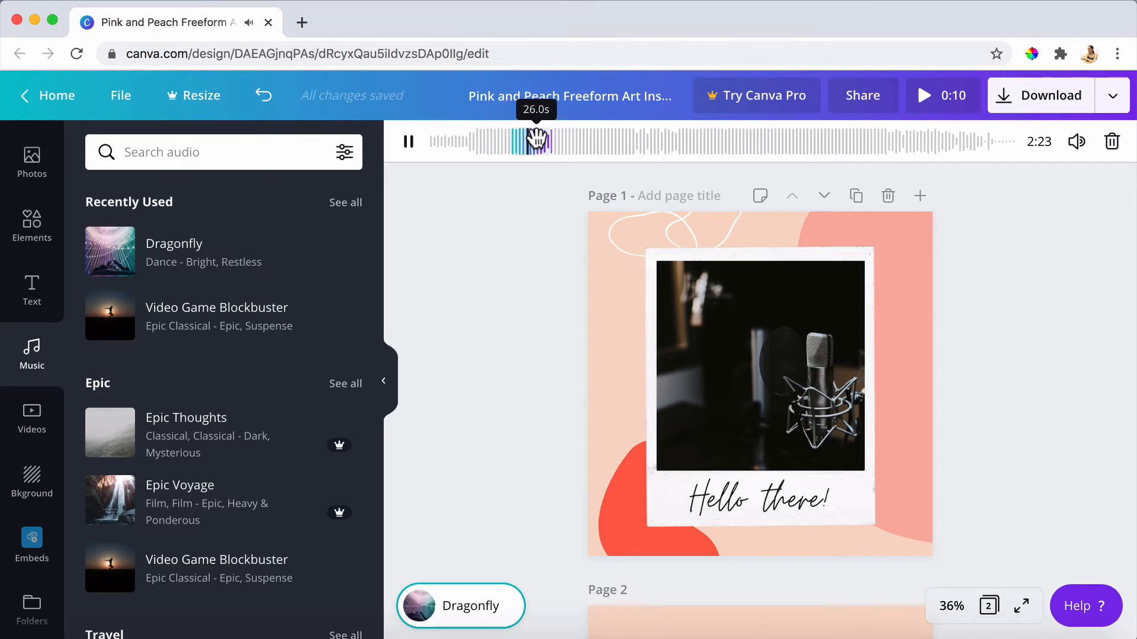
Lower the Dragonfly track's volume to 9 and delete the track from the design.
{"action": "left_click", "coordinate": [1077, 142]}
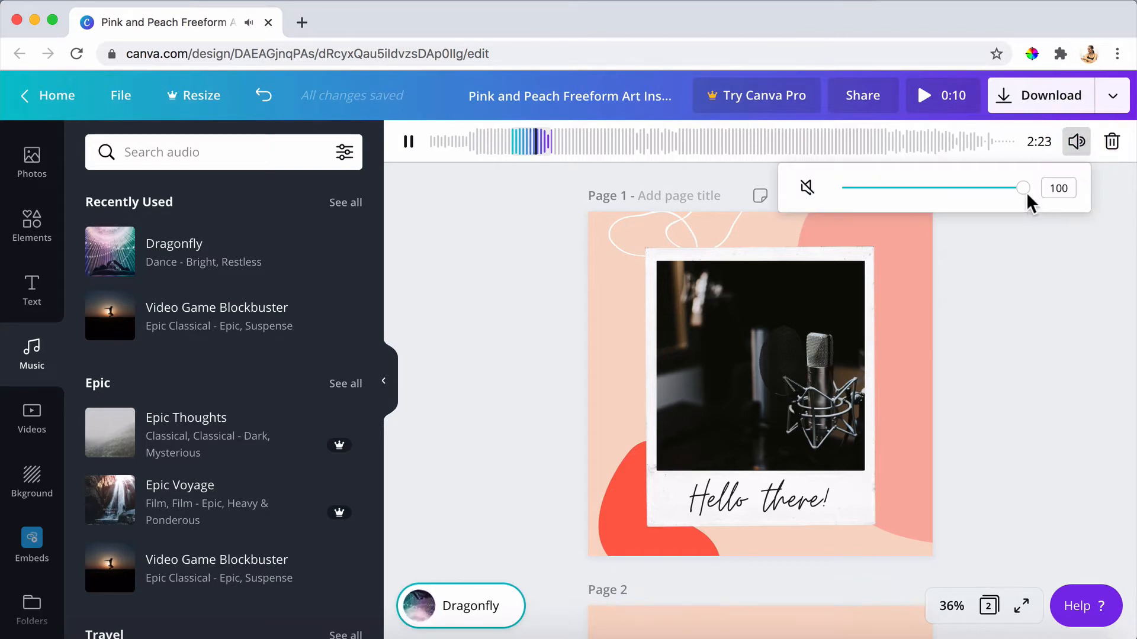
{"action": "left_click_drag", "start_coordinate": [1020, 195], "coordinate": [857, 208]}
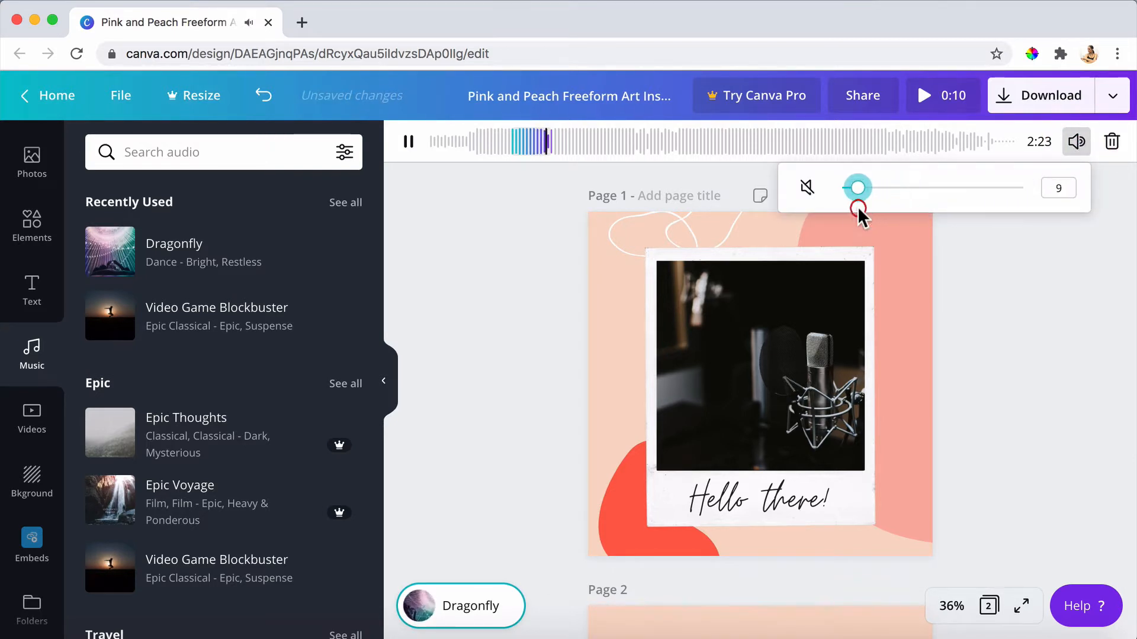
{"action": "left_click", "coordinate": [1111, 143]}
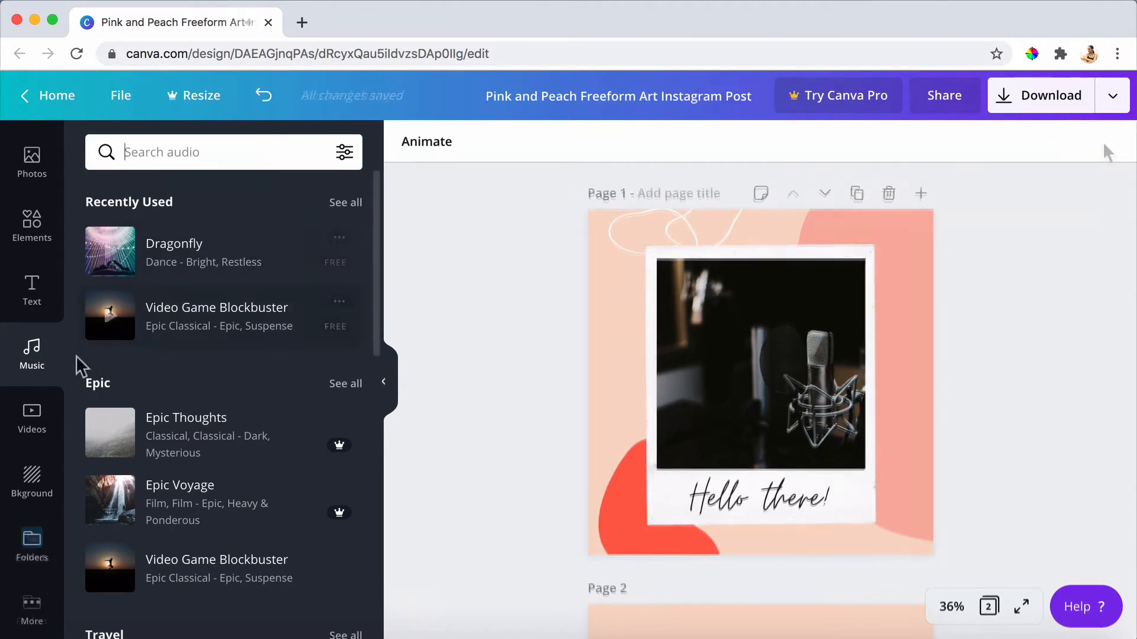
Replace the microphone photo in page 1's polaroid frame with the 0:35 neon street video from the Rain category.
{"action": "left_click", "coordinate": [46, 443]}
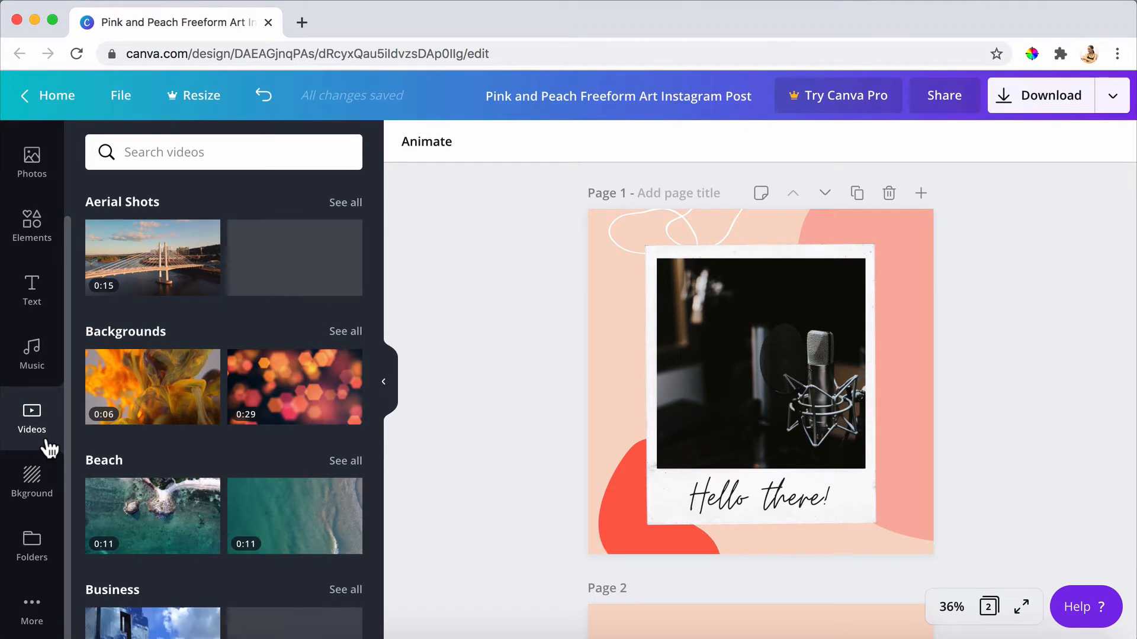
{"action": "scroll", "coordinate": [233, 422], "scroll_direction": "down", "scroll_amount": 5}
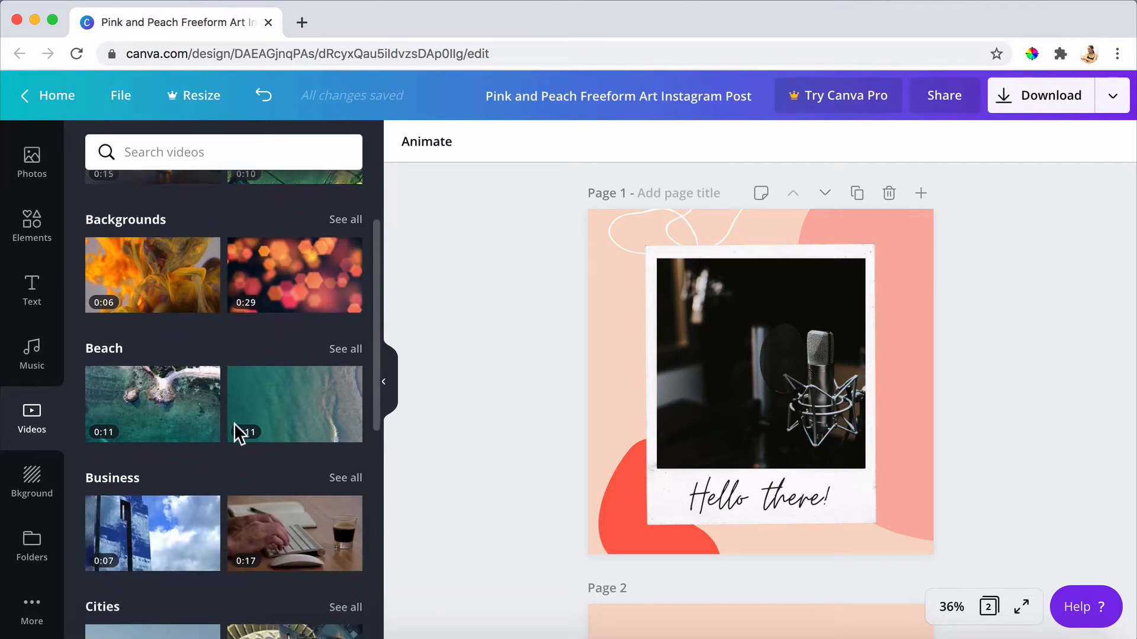
{"action": "scroll", "coordinate": [234, 423], "scroll_direction": "down", "scroll_amount": 7}
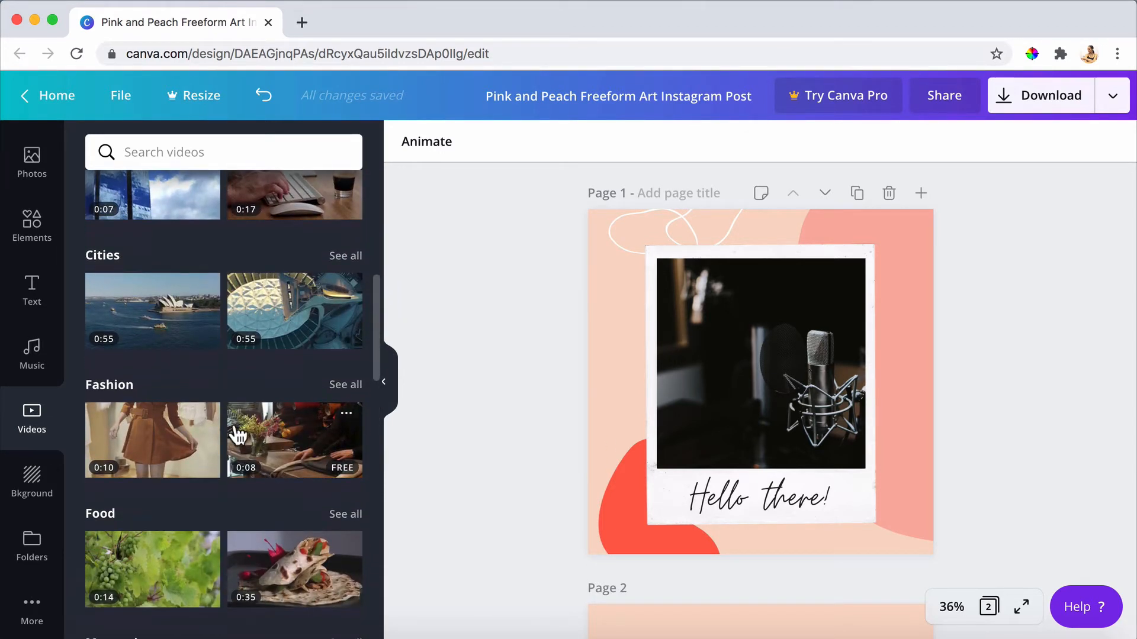
{"action": "scroll", "coordinate": [234, 423], "scroll_direction": "down", "scroll_amount": 5}
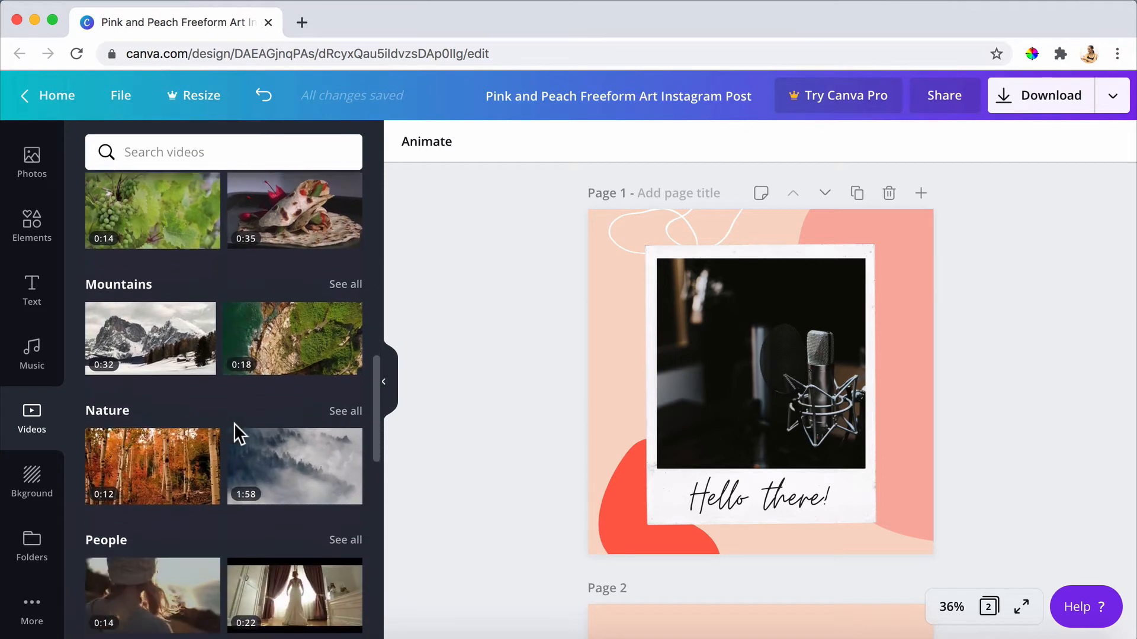
{"action": "scroll", "coordinate": [237, 435], "scroll_direction": "down", "scroll_amount": 4}
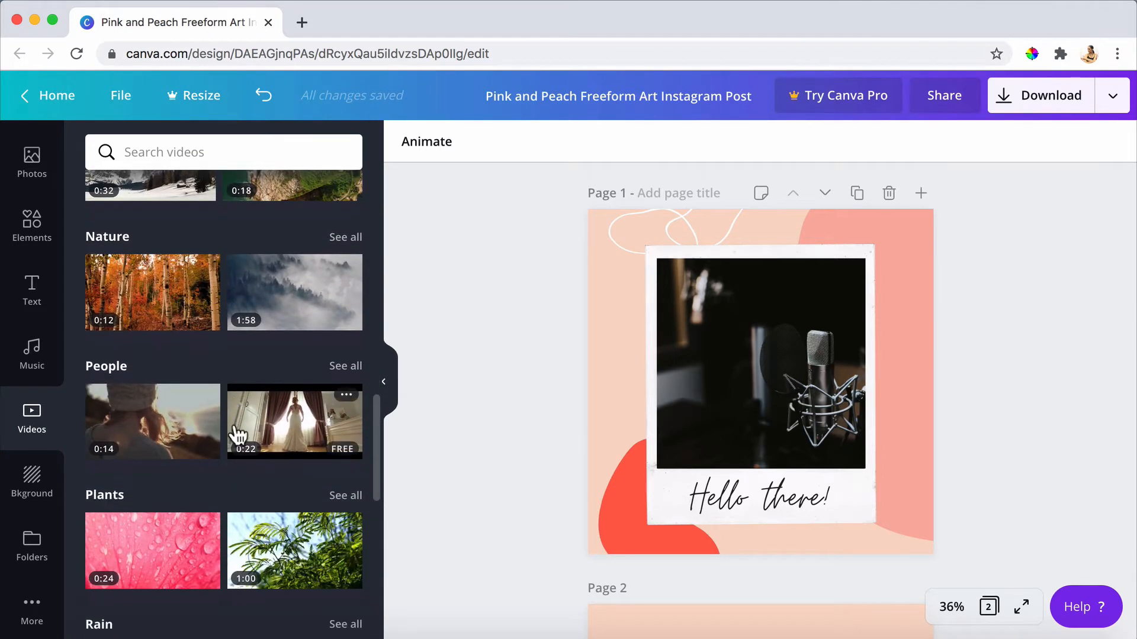
{"action": "scroll", "coordinate": [235, 429], "scroll_direction": "down", "scroll_amount": 2}
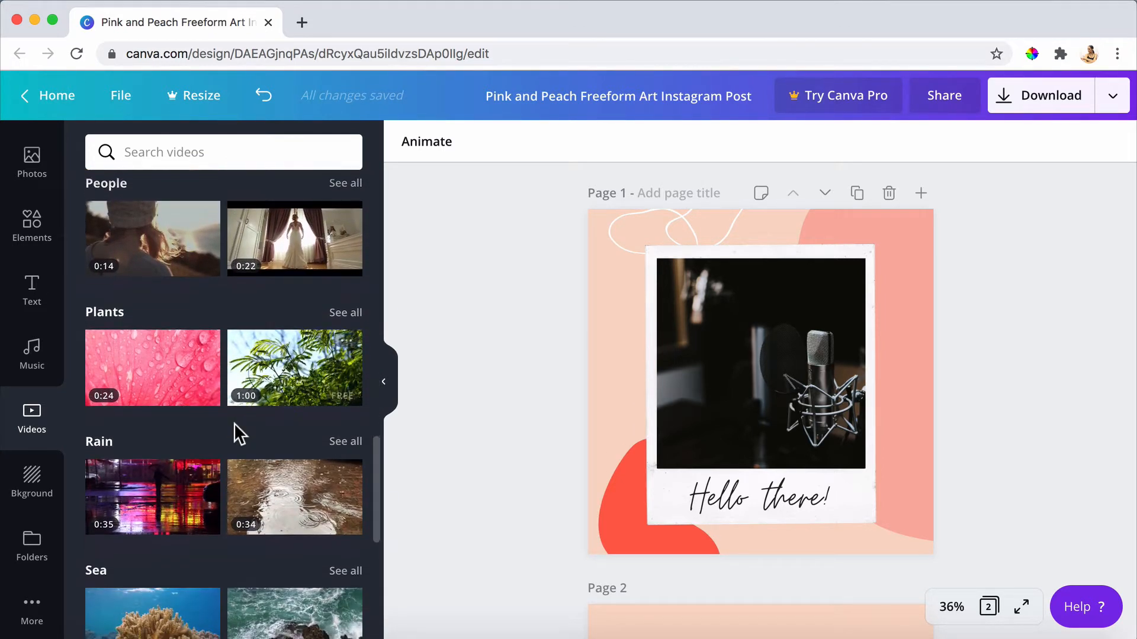
{"action": "scroll", "coordinate": [235, 431], "scroll_direction": "down", "scroll_amount": 2}
{"action": "mouse_move", "coordinate": [170, 426]}
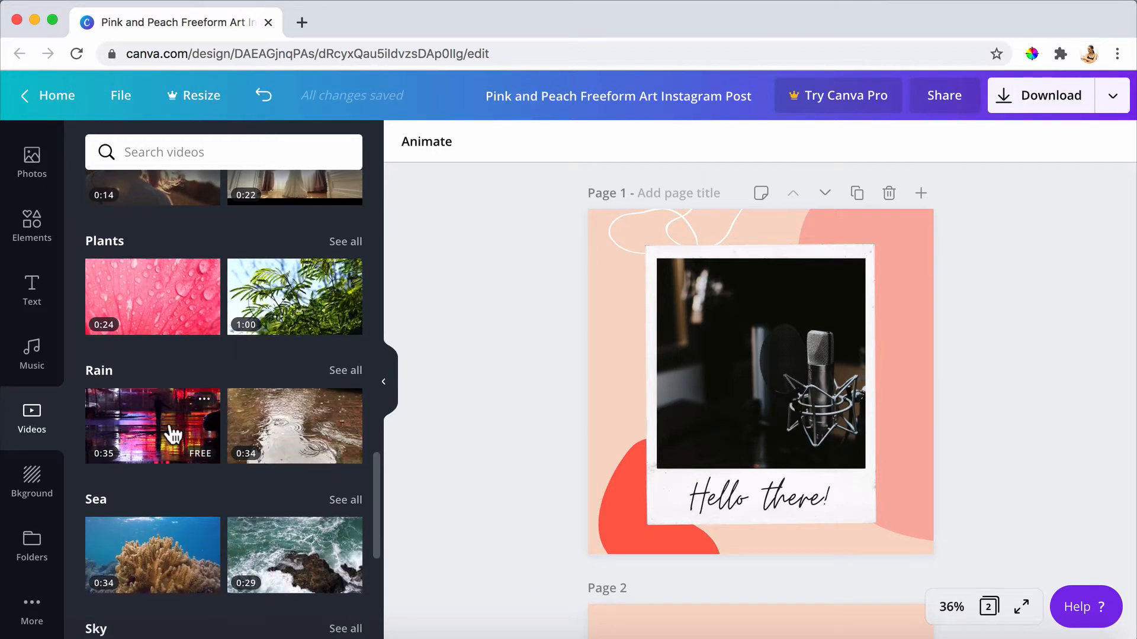
{"action": "left_click_drag", "start_coordinate": [170, 428], "coordinate": [738, 384]}
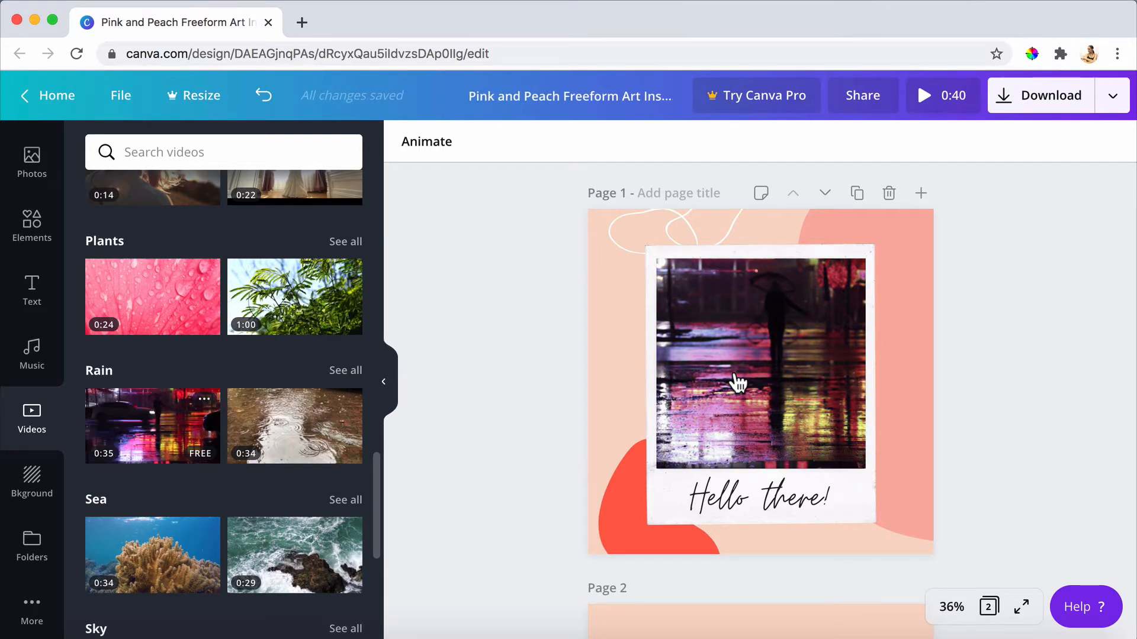
{"action": "left_click", "coordinate": [37, 366]}
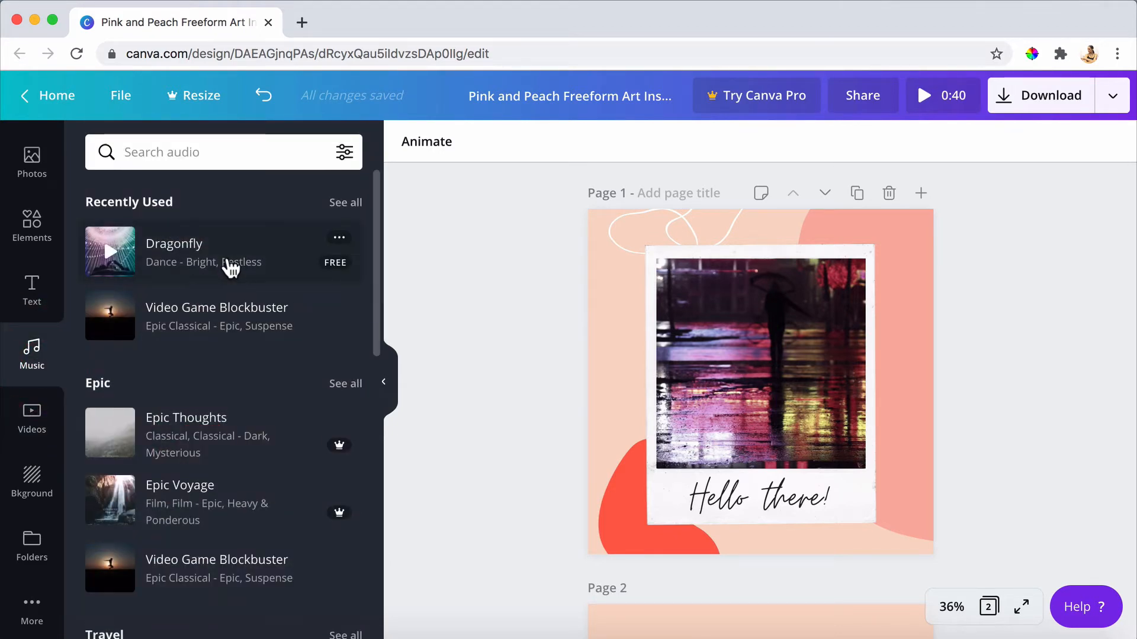
{"action": "left_click", "coordinate": [37, 421]}
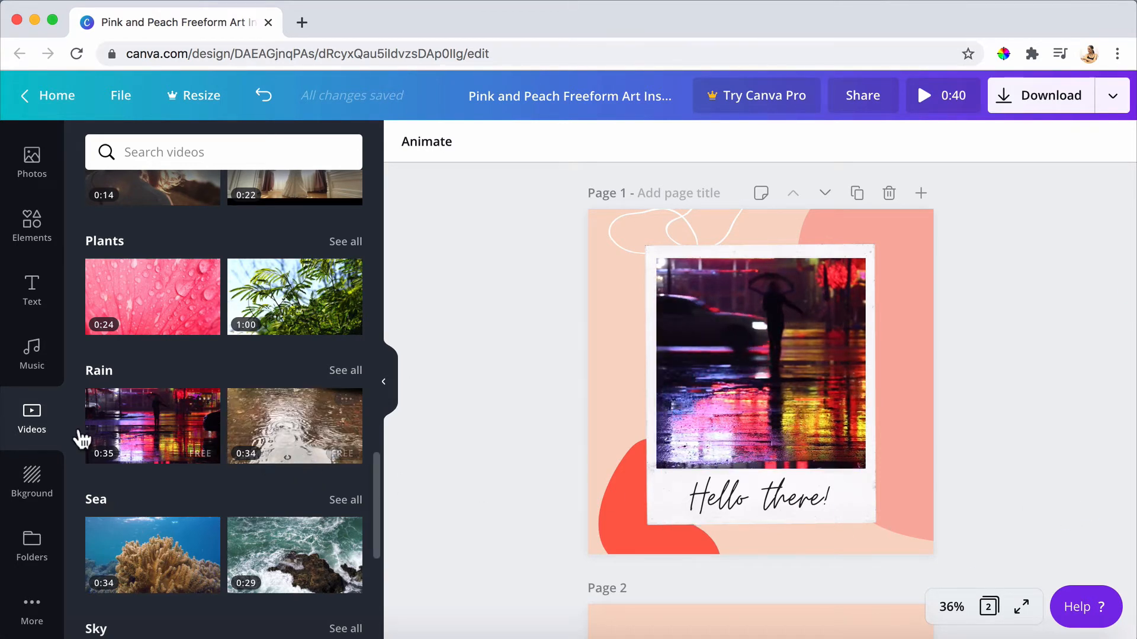
Browse the background images and colours, and set page 1's background to the custom olive colour #868643.
{"action": "left_click", "coordinate": [51, 489]}
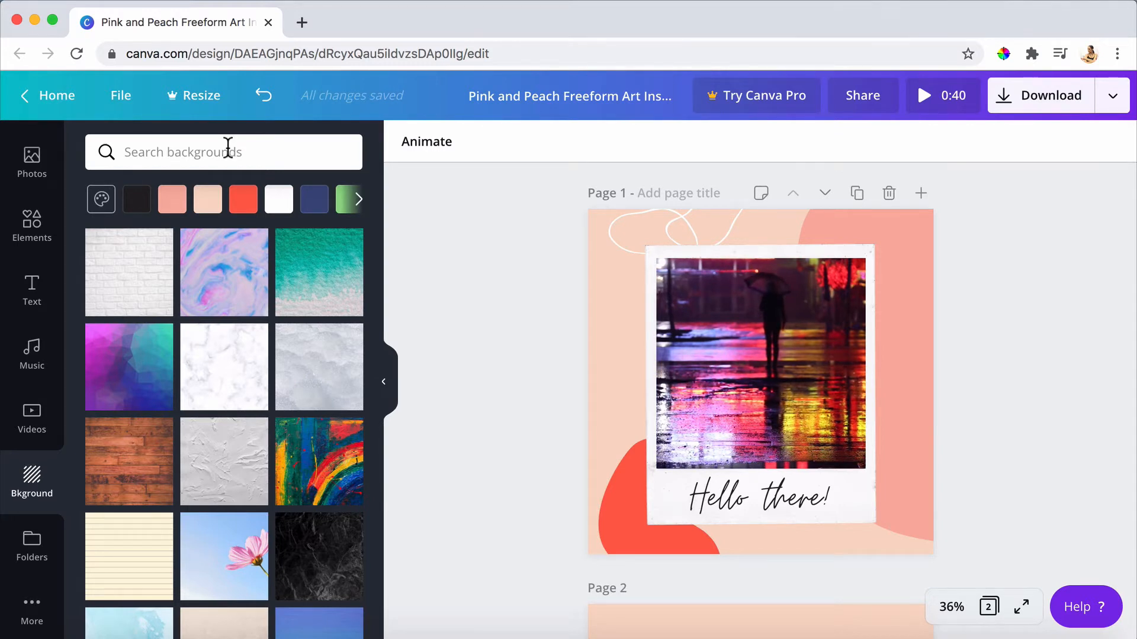
{"action": "scroll", "coordinate": [205, 350], "scroll_direction": "down", "scroll_amount": 6}
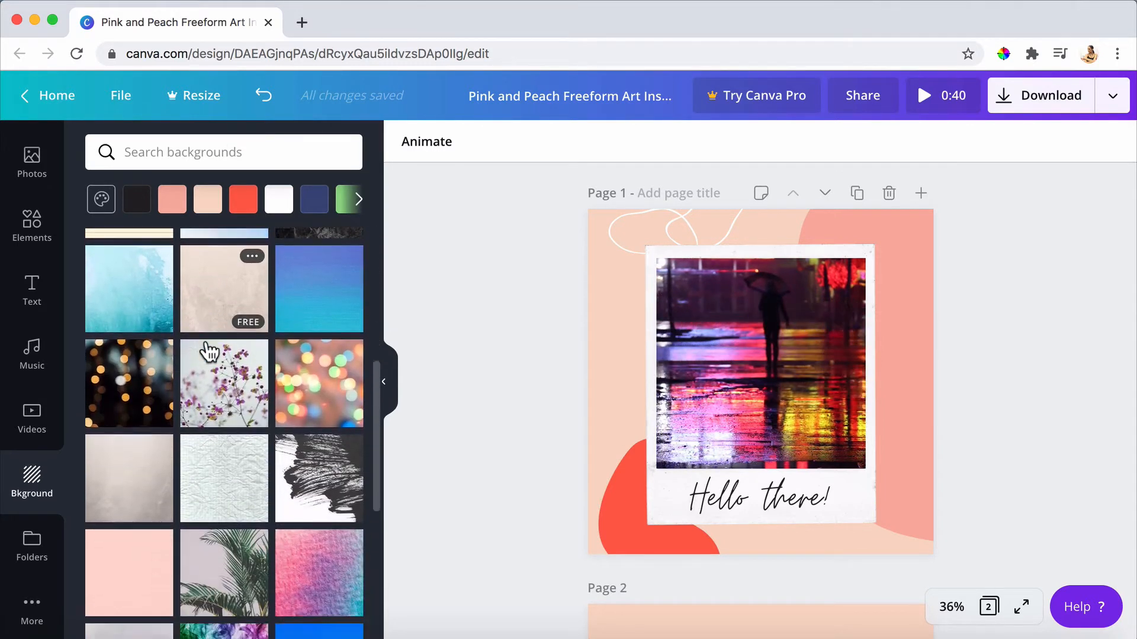
{"action": "scroll", "coordinate": [209, 353], "scroll_direction": "down", "scroll_amount": 7}
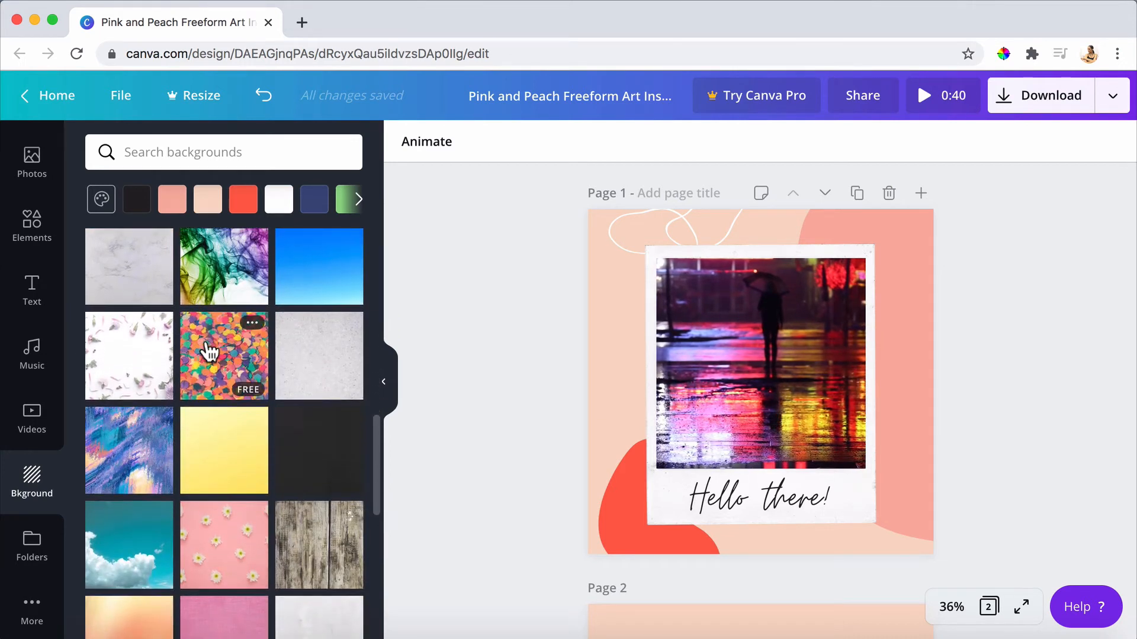
{"action": "left_click", "coordinate": [358, 200]}
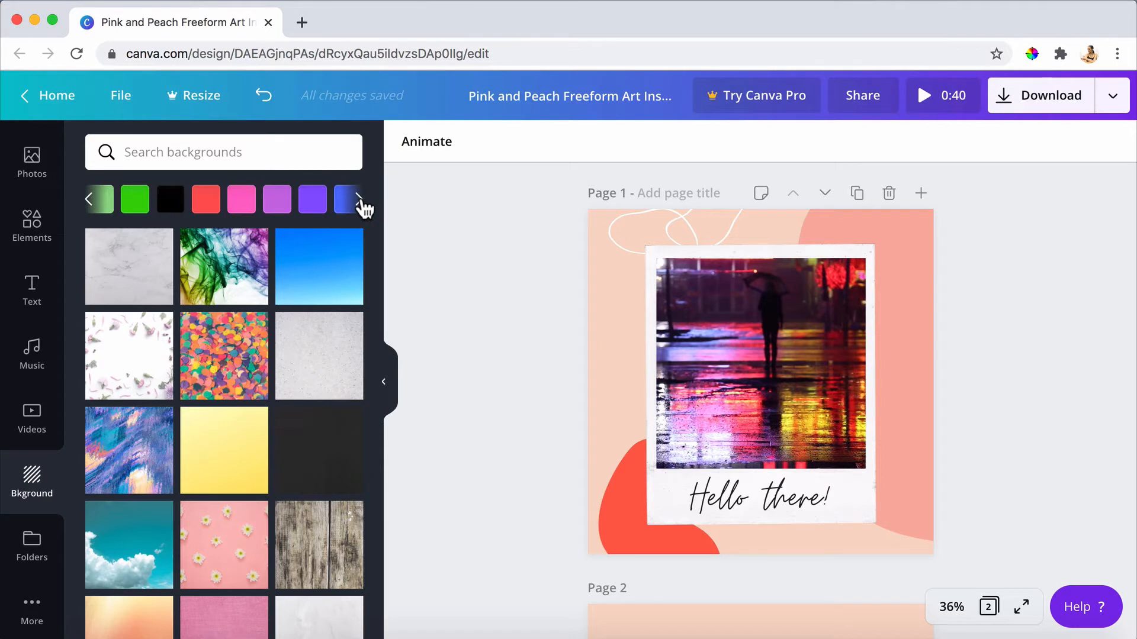
{"action": "left_click", "coordinate": [89, 201]}
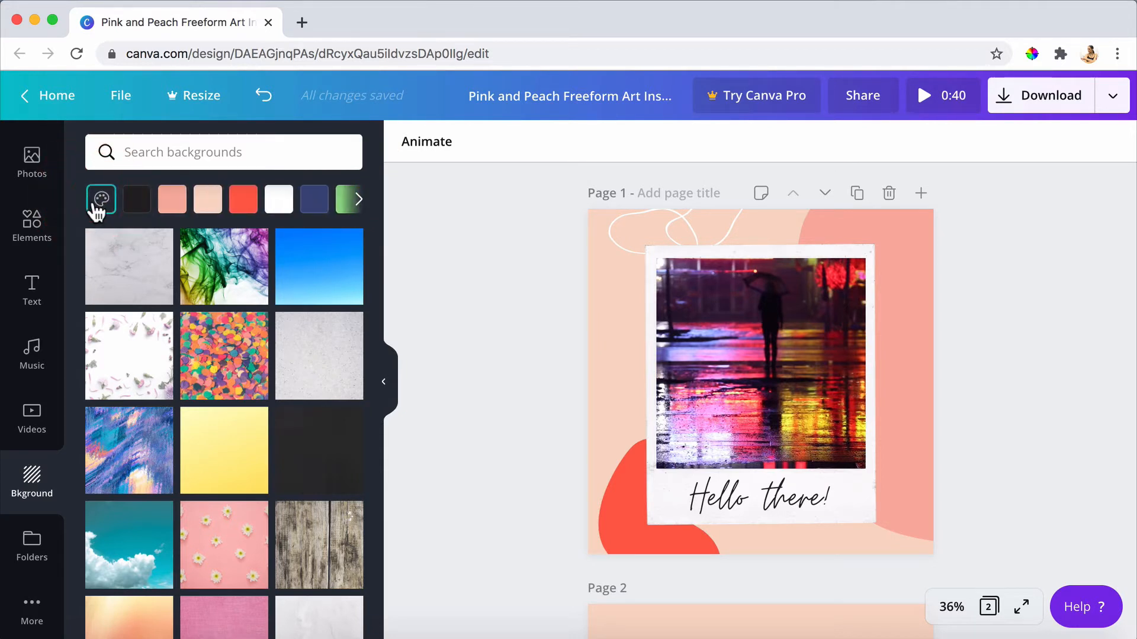
{"action": "left_click", "coordinate": [98, 203]}
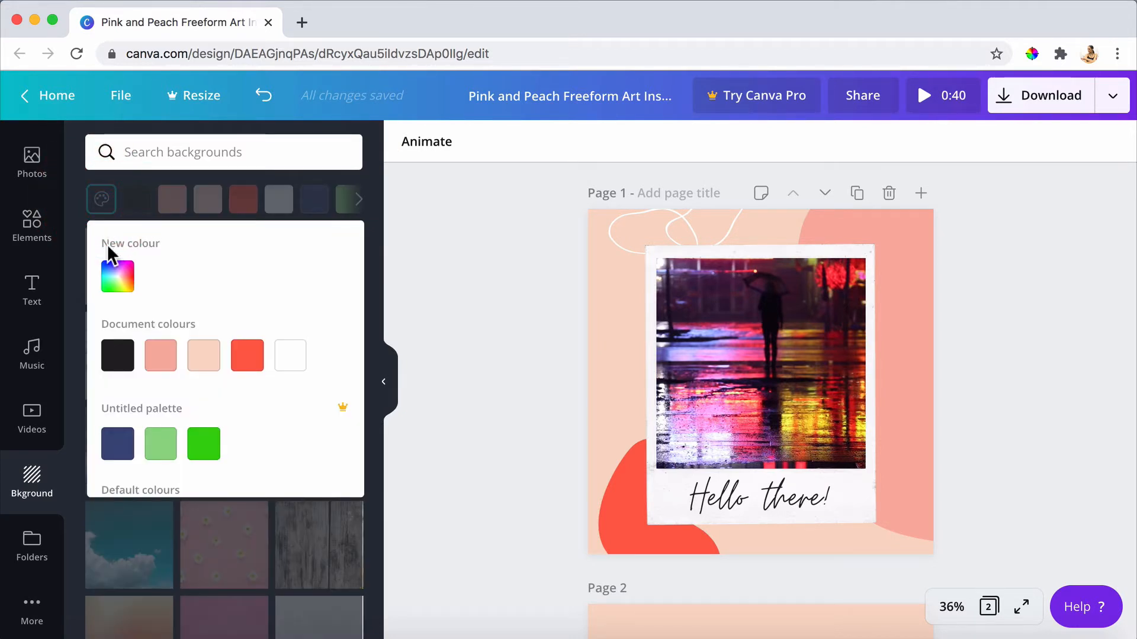
{"action": "left_click", "coordinate": [118, 277]}
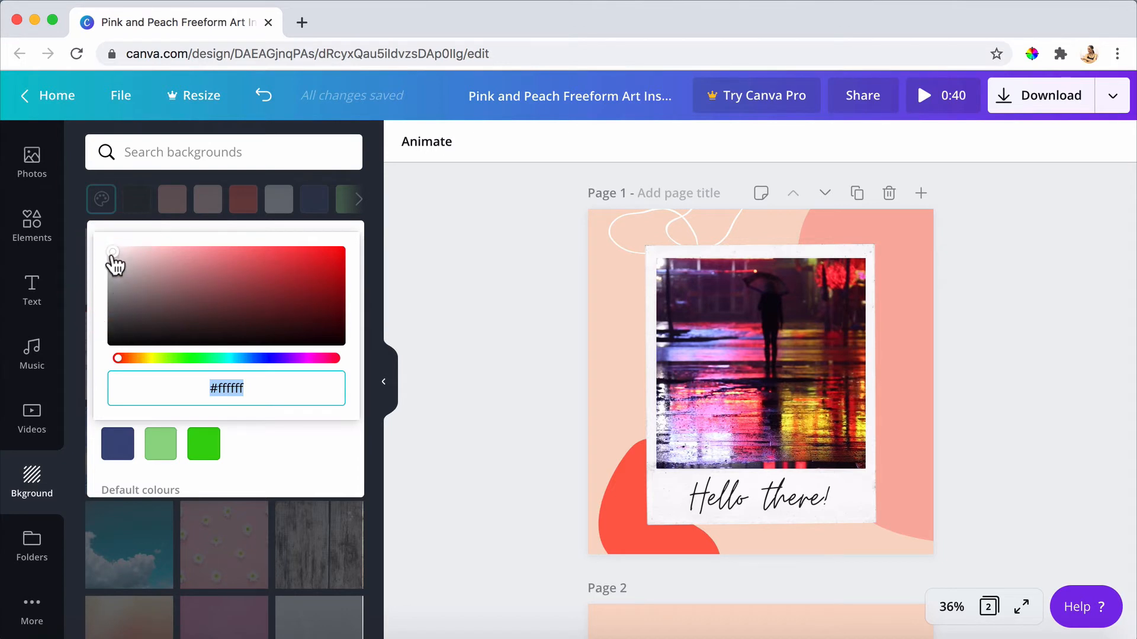
{"action": "left_click_drag", "start_coordinate": [260, 391], "coordinate": [186, 390]}
{"action": "left_click", "coordinate": [118, 252]}
{"action": "left_click_drag", "start_coordinate": [118, 252], "coordinate": [229, 296]}
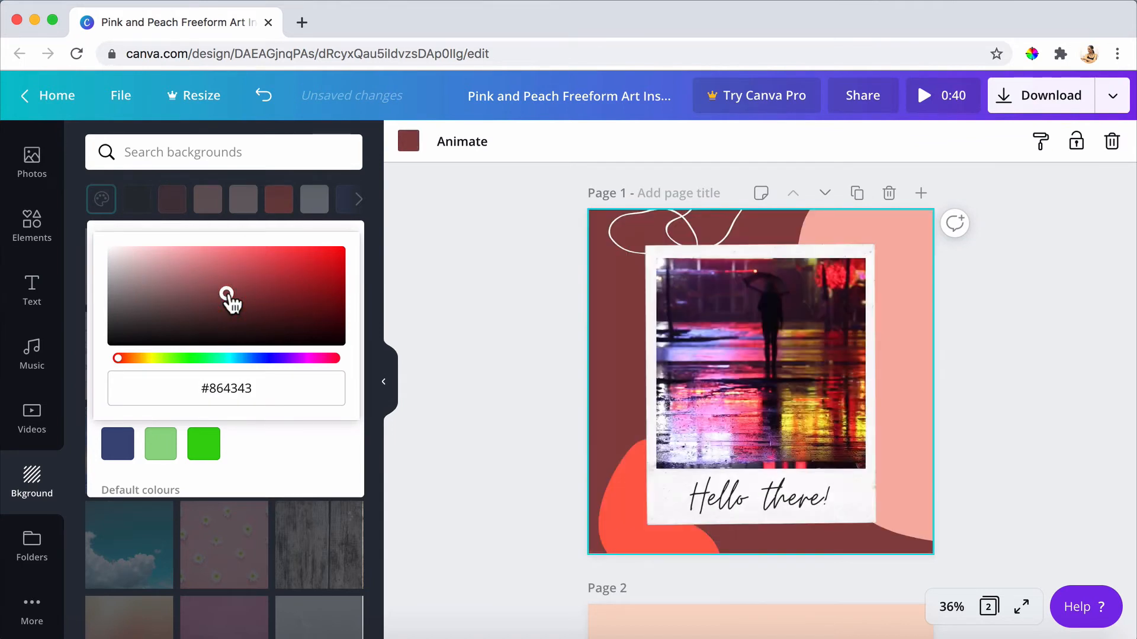
{"action": "left_click_drag", "start_coordinate": [118, 358], "coordinate": [152, 359]}
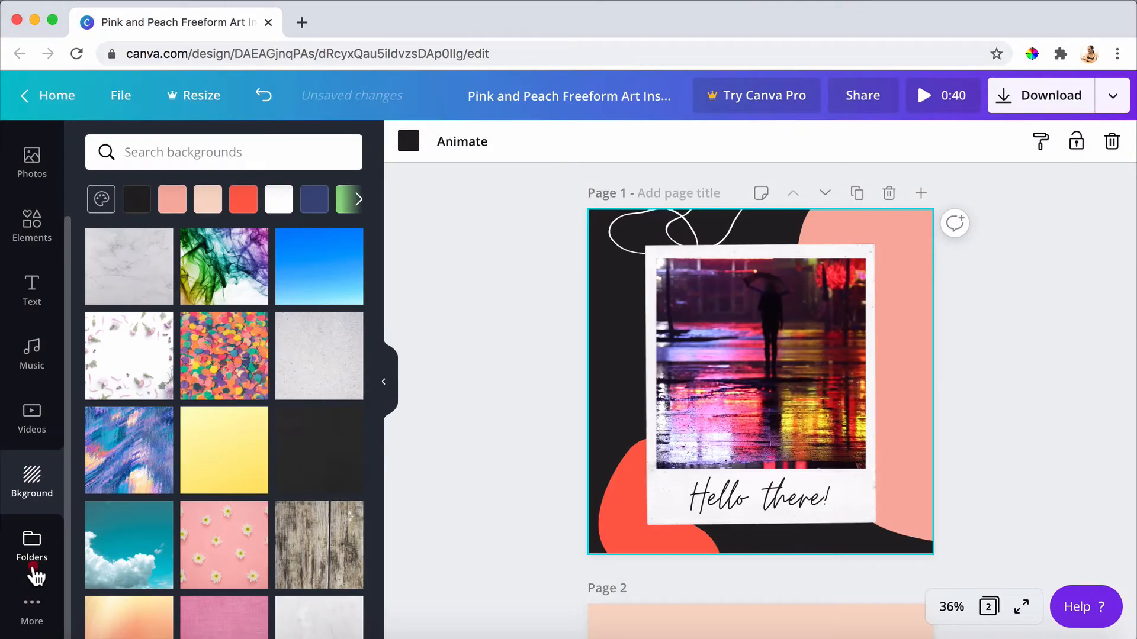
Insert the speckled eggs photo from the liked items onto page 1 and delete it again.
{"action": "left_click", "coordinate": [33, 570]}
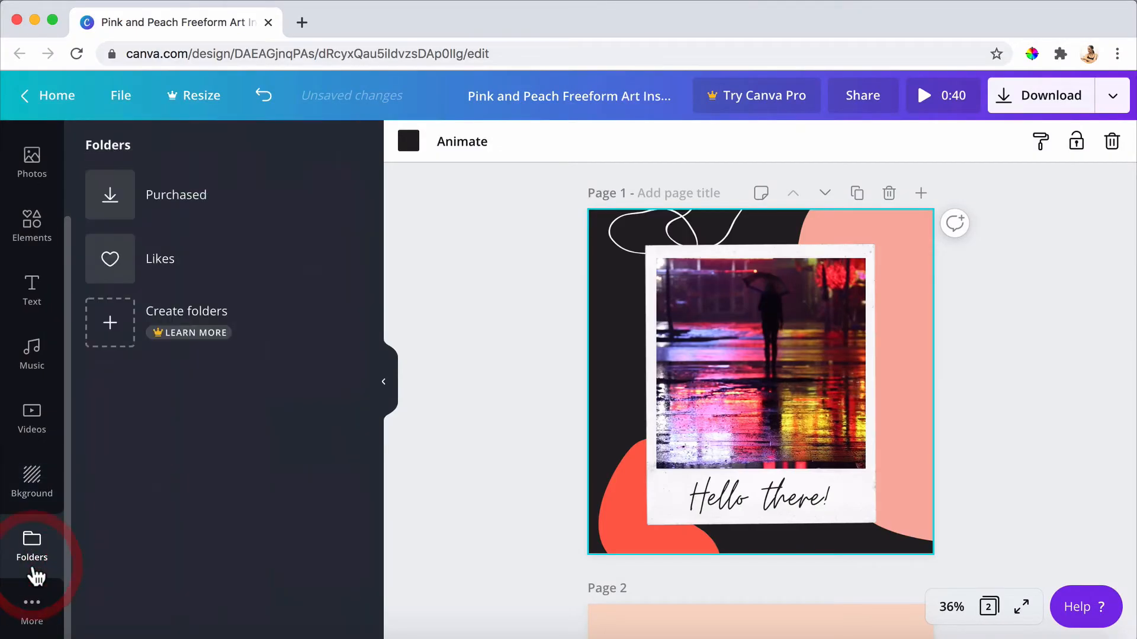
{"action": "left_click", "coordinate": [193, 278]}
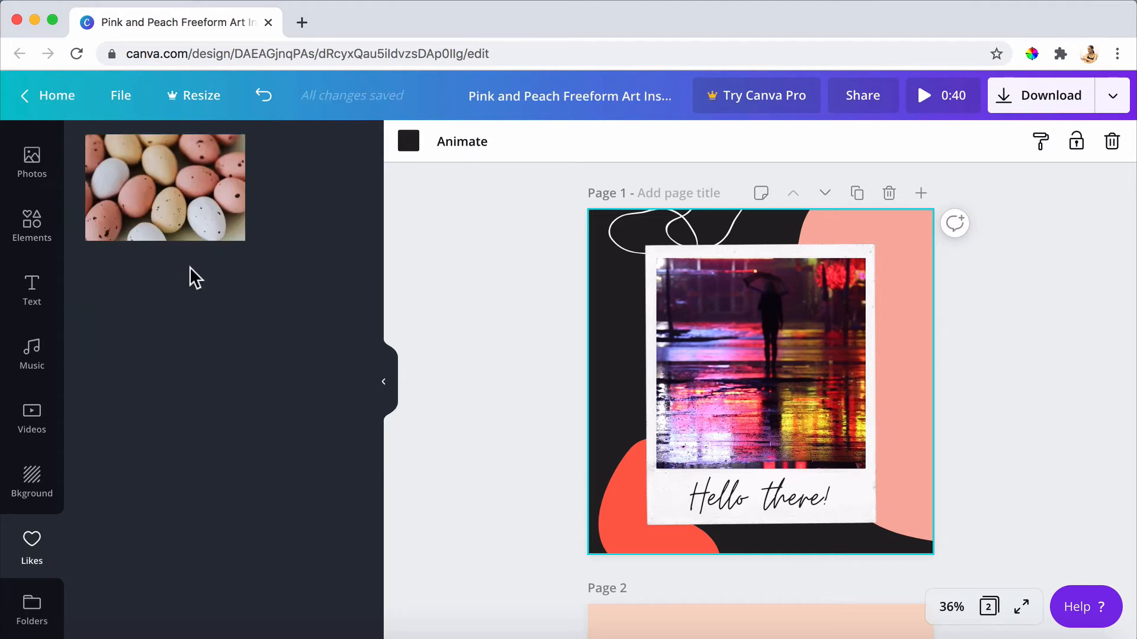
{"action": "left_click", "coordinate": [195, 226]}
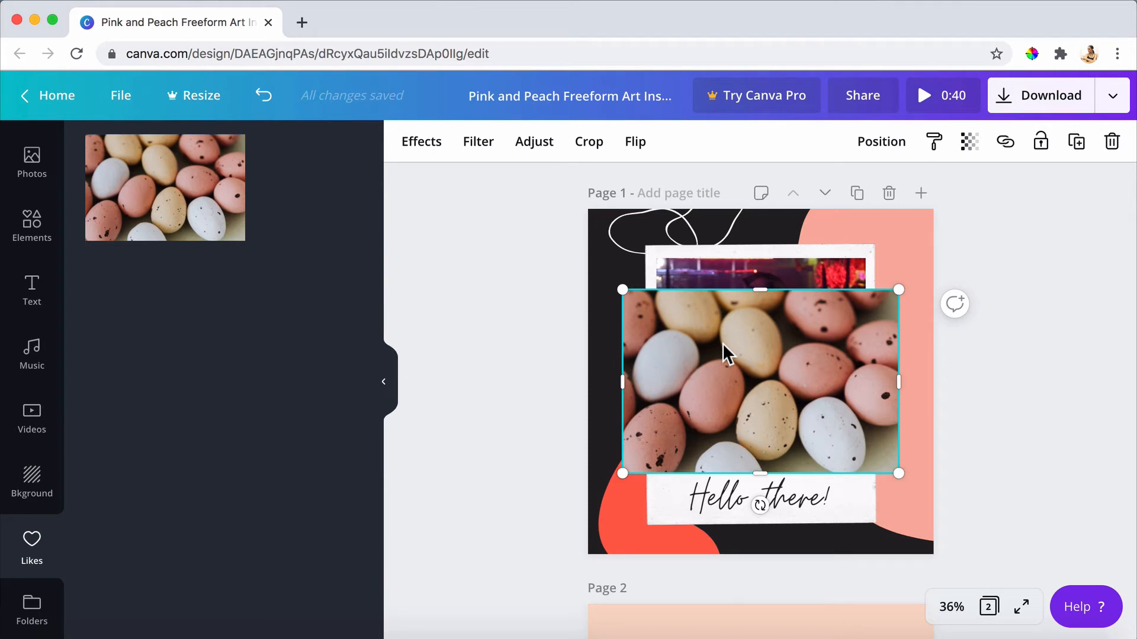
{"action": "key", "text": "Delete"}
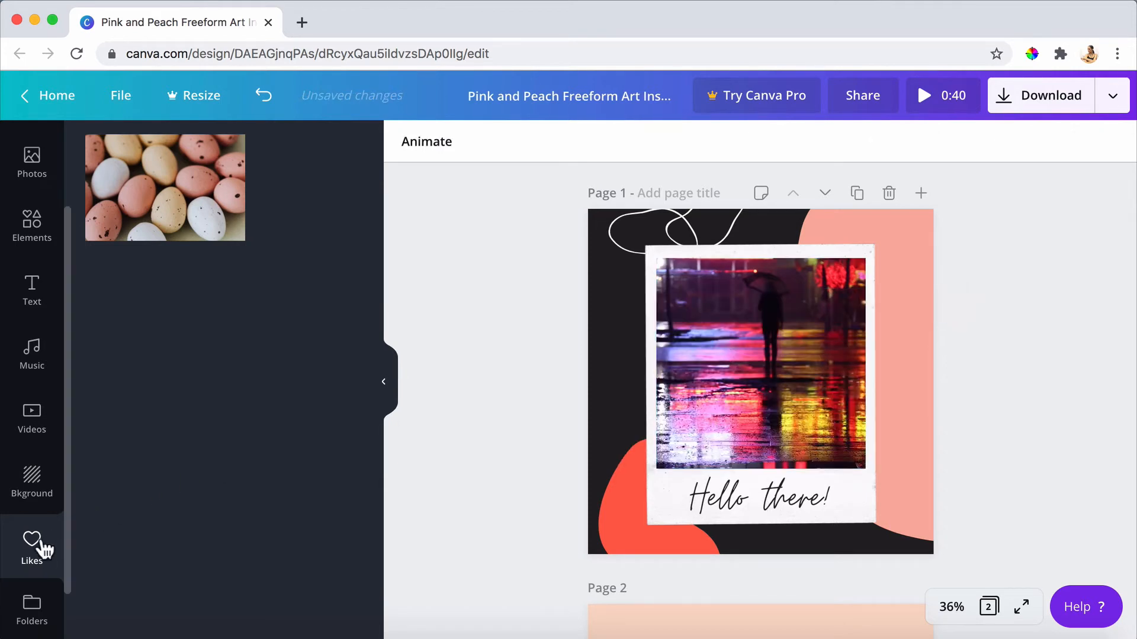
Look through the folders and the additional apps and integrations available for the design.
{"action": "mouse_move", "coordinate": [24, 546]}
{"action": "left_click", "coordinate": [11, 526]}
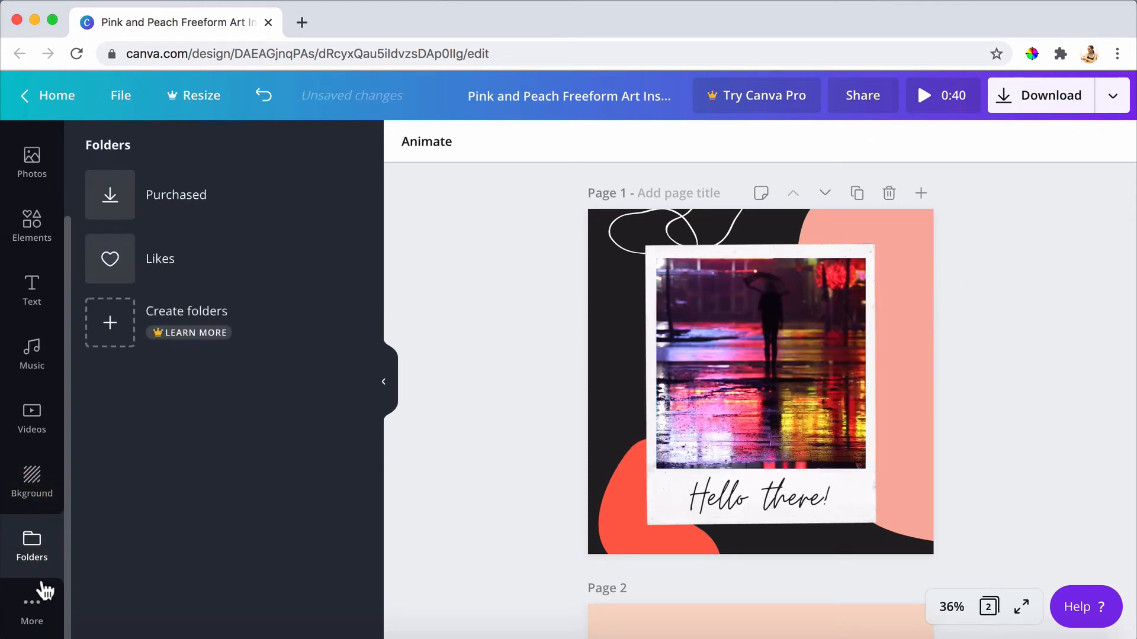
{"action": "left_click", "coordinate": [45, 616]}
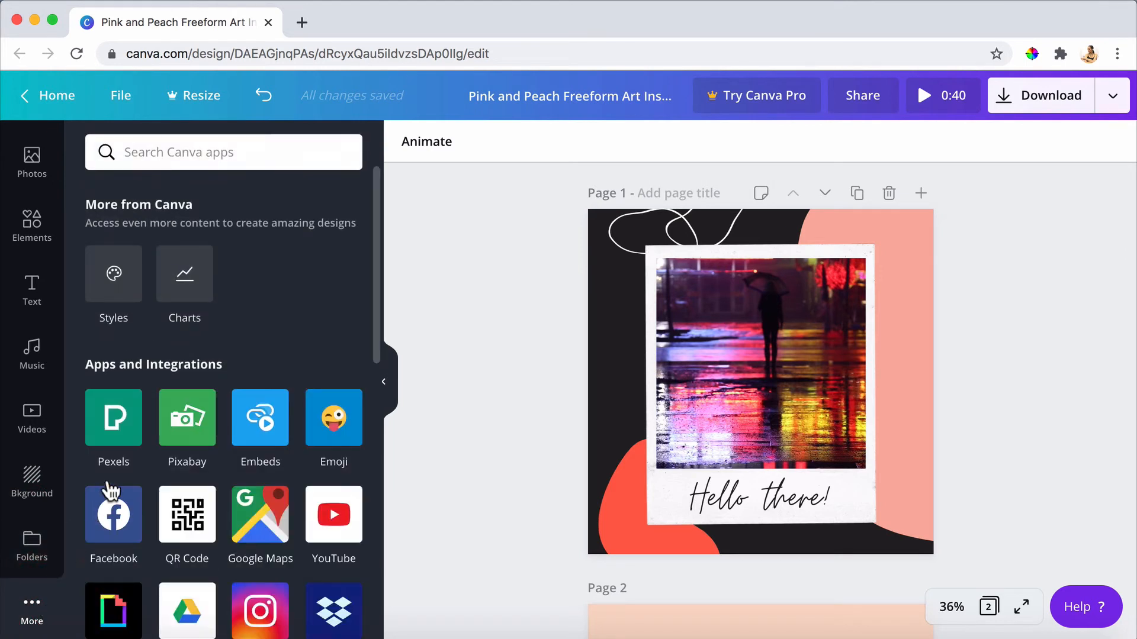
{"action": "scroll", "coordinate": [148, 587], "scroll_direction": "down", "scroll_amount": 4}
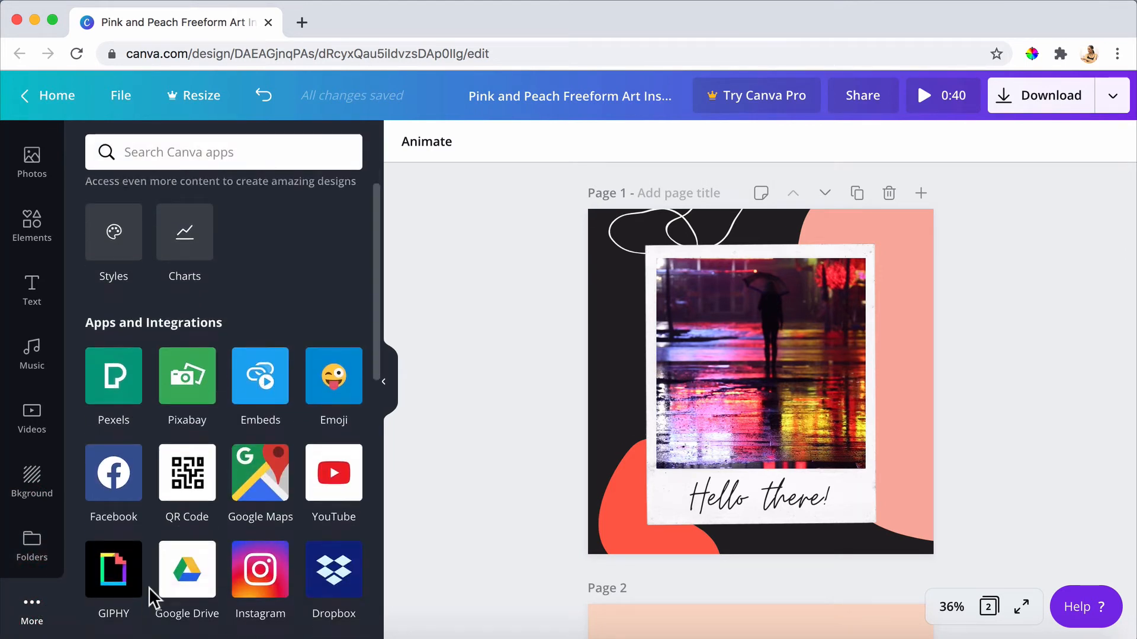
Browse the available apps and integrations and open the Embeds app.
{"action": "scroll", "coordinate": [152, 599], "scroll_direction": "down", "scroll_amount": 6}
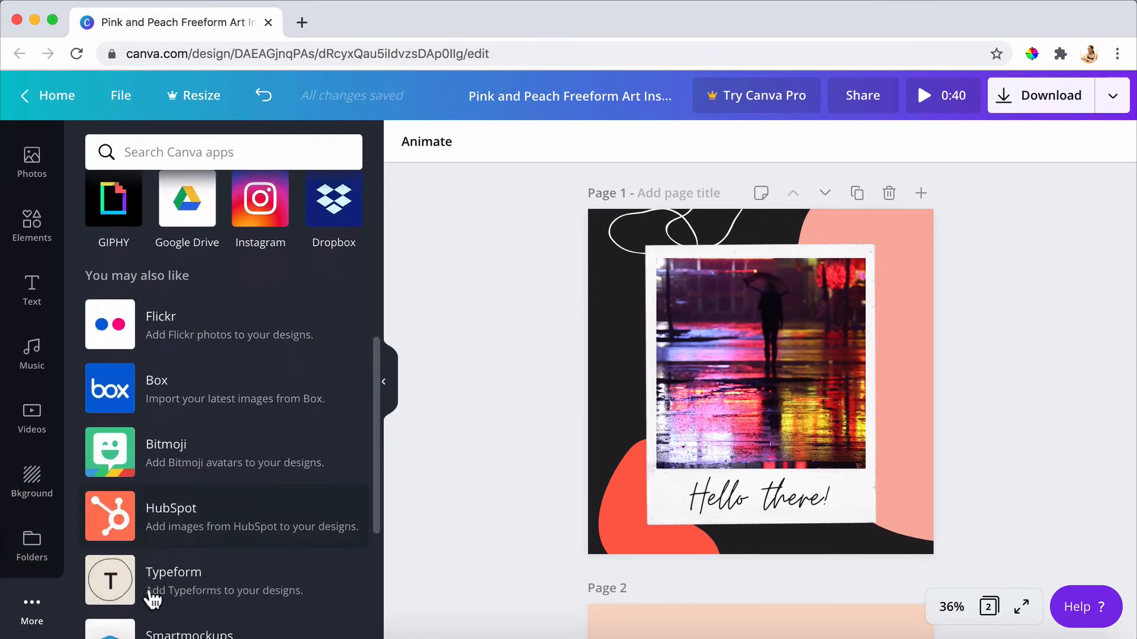
{"action": "scroll", "coordinate": [153, 600], "scroll_direction": "up", "scroll_amount": 4}
{"action": "scroll", "coordinate": [153, 599], "scroll_direction": "up", "scroll_amount": 4}
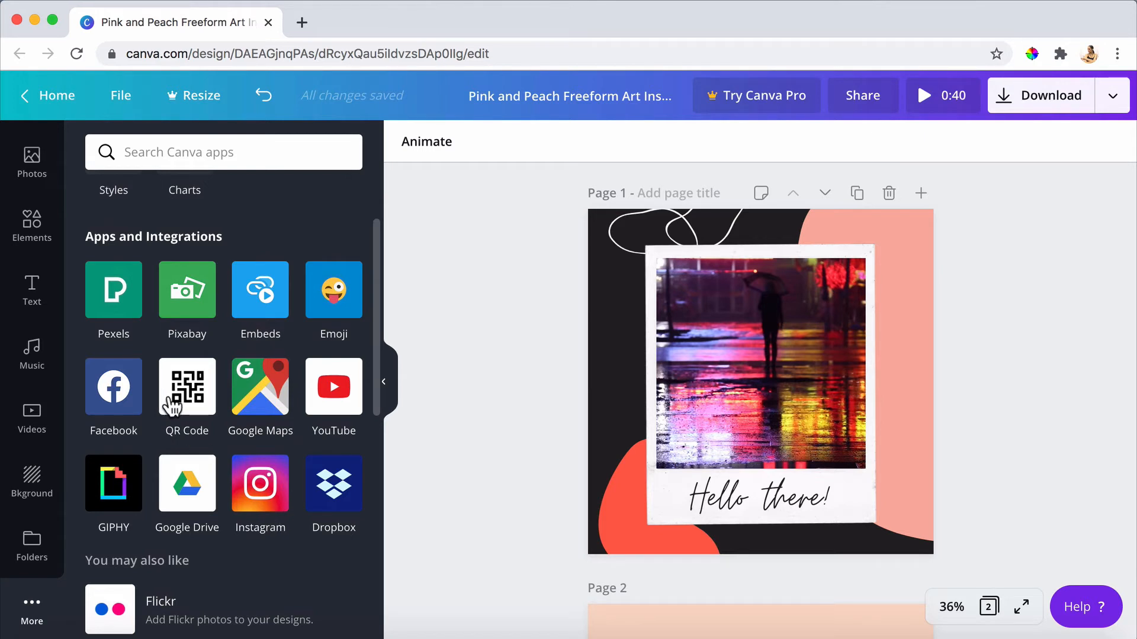
{"action": "left_click", "coordinate": [256, 306]}
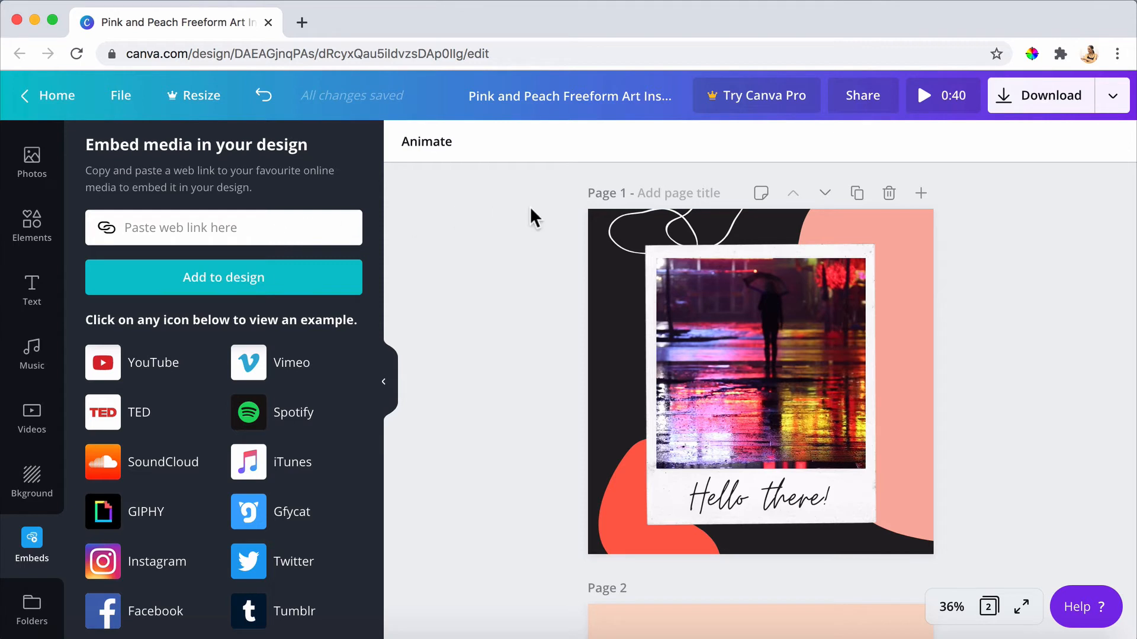
Delete the white squiggly lines, the pink shape and the red shape from page 1, keeping the polaroid and its text.
{"action": "left_click", "coordinate": [631, 222]}
{"action": "left_click", "coordinate": [632, 222]}
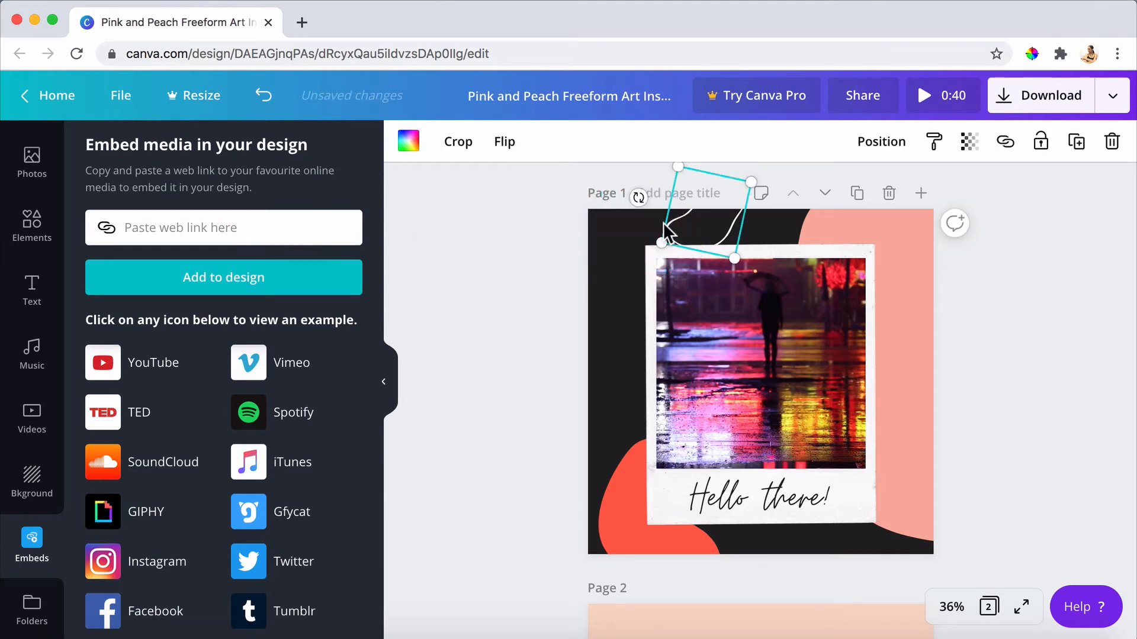
{"action": "key", "text": "Delete"}
{"action": "left_click", "coordinate": [901, 237]}
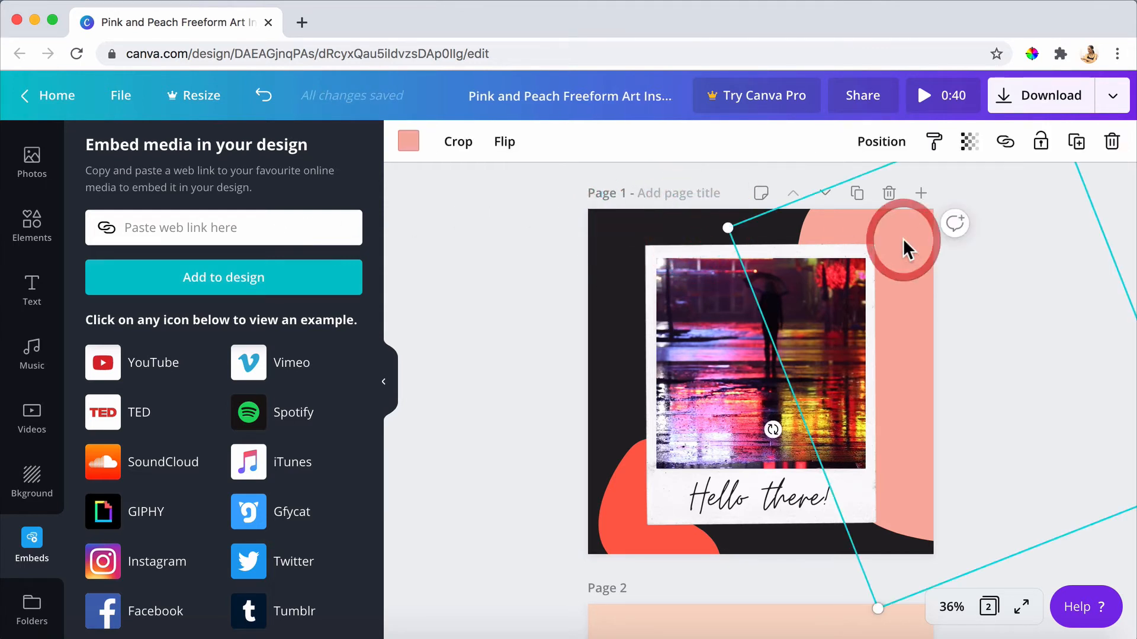
{"action": "key", "text": "Delete"}
{"action": "left_click", "coordinate": [626, 505]}
{"action": "key", "text": "Delete"}
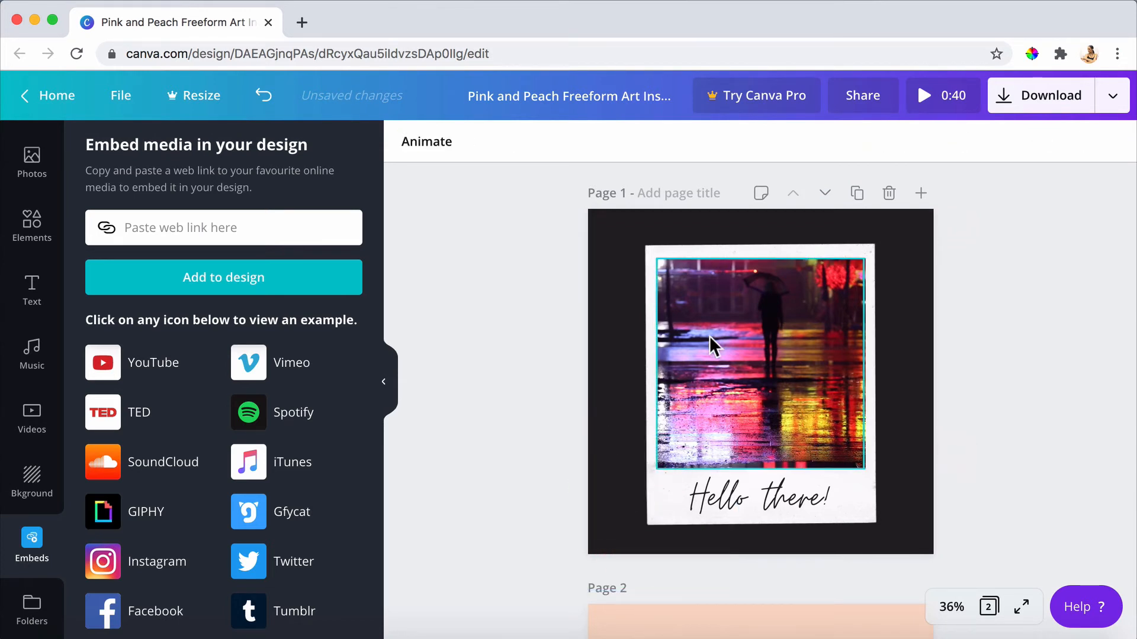
Examine the editing options for page 1's video, polaroid frame and "Hello there!" text, including the additional text options.
{"action": "left_click", "coordinate": [747, 347]}
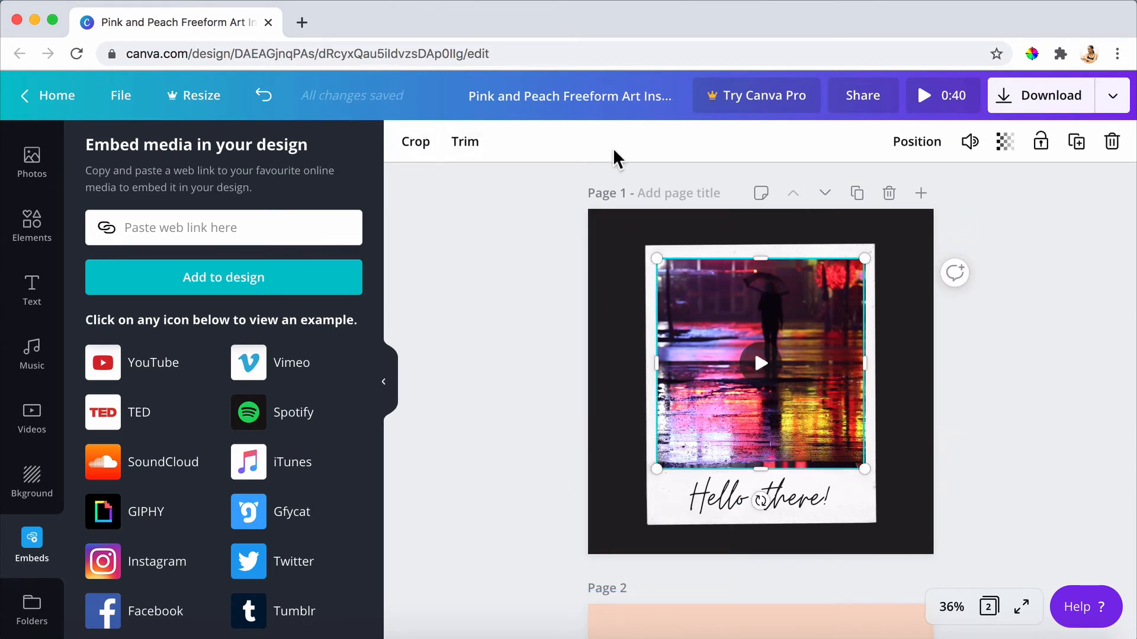
{"action": "left_click", "coordinate": [657, 512]}
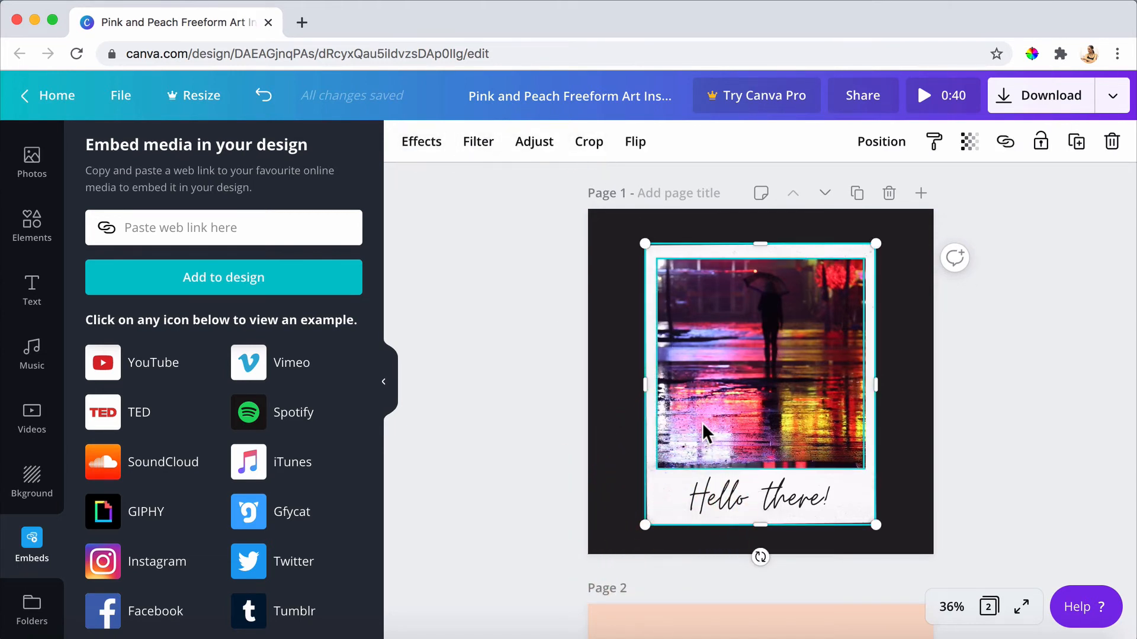
{"action": "left_click", "coordinate": [731, 498]}
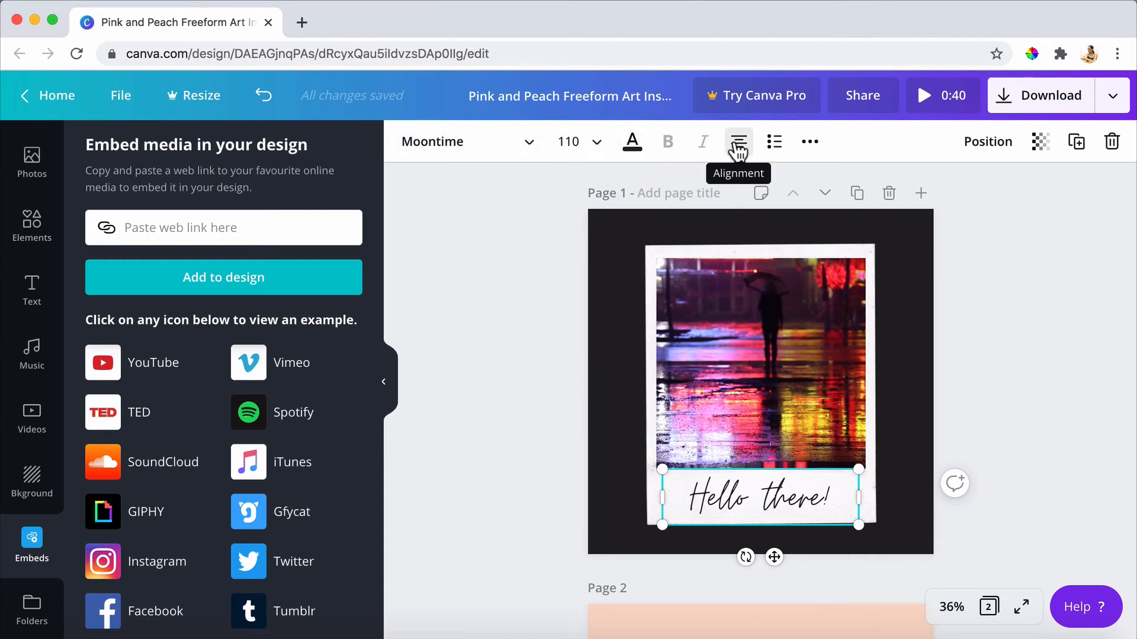
{"action": "left_click", "coordinate": [809, 148]}
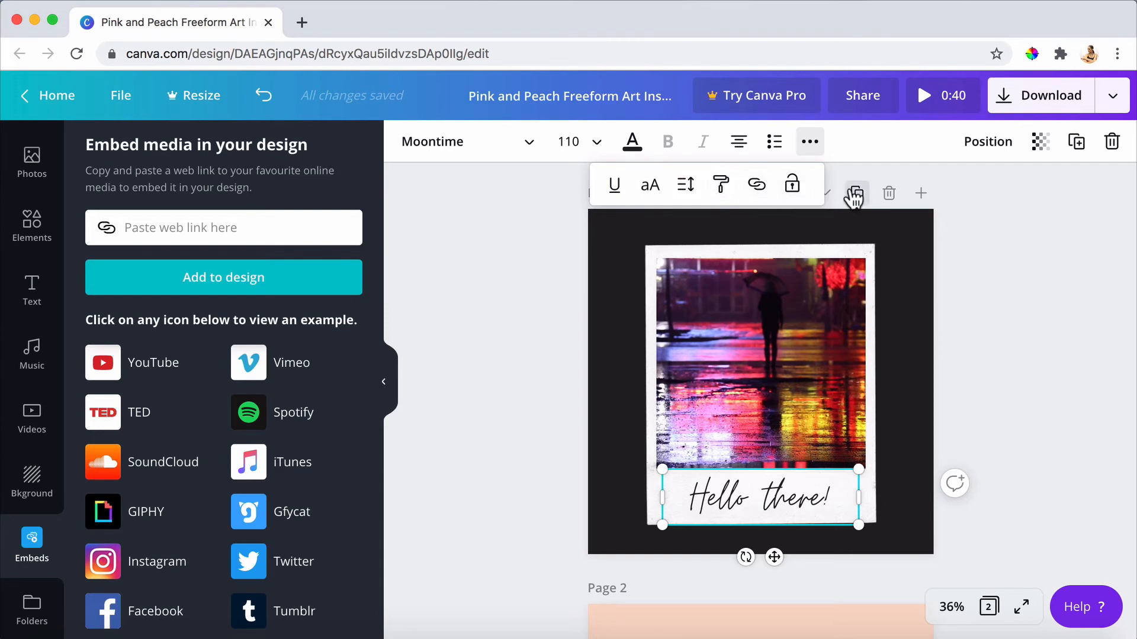
{"action": "left_click", "coordinate": [852, 338]}
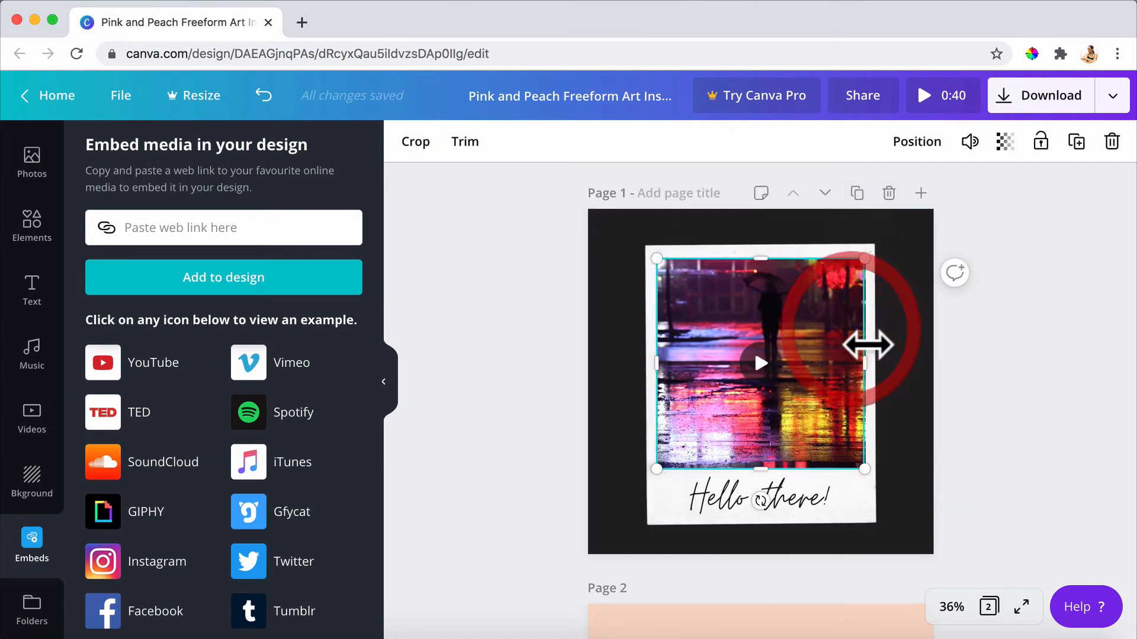
{"action": "left_click", "coordinate": [866, 503]}
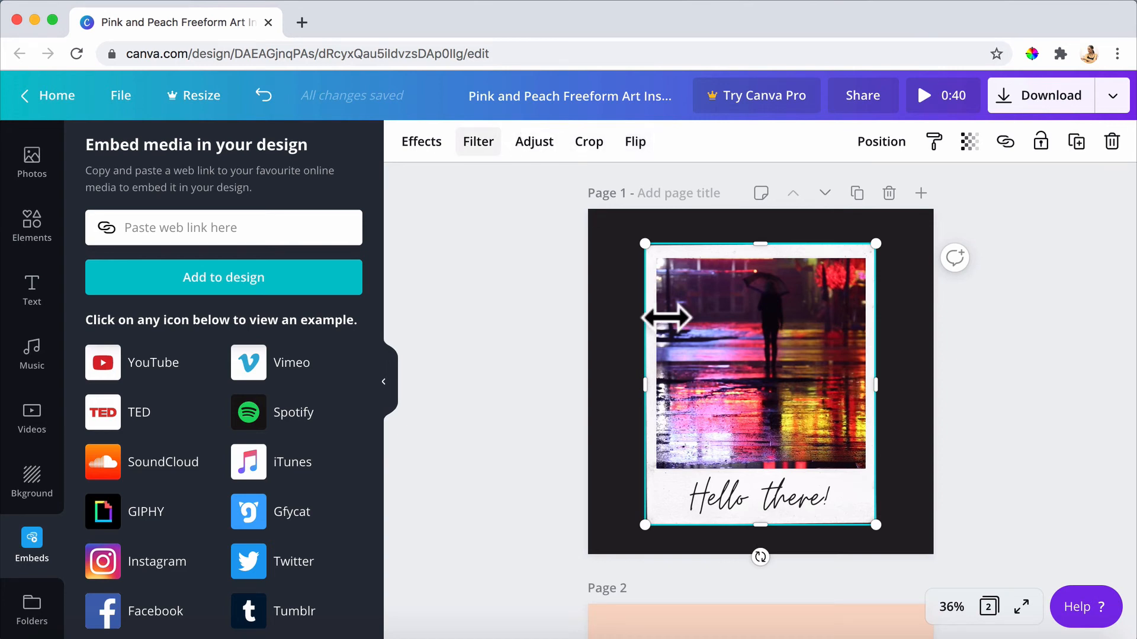
Send the "Hello there!" text backwards behind the polaroid frame, and undo the reordering.
{"action": "left_click", "coordinate": [766, 503]}
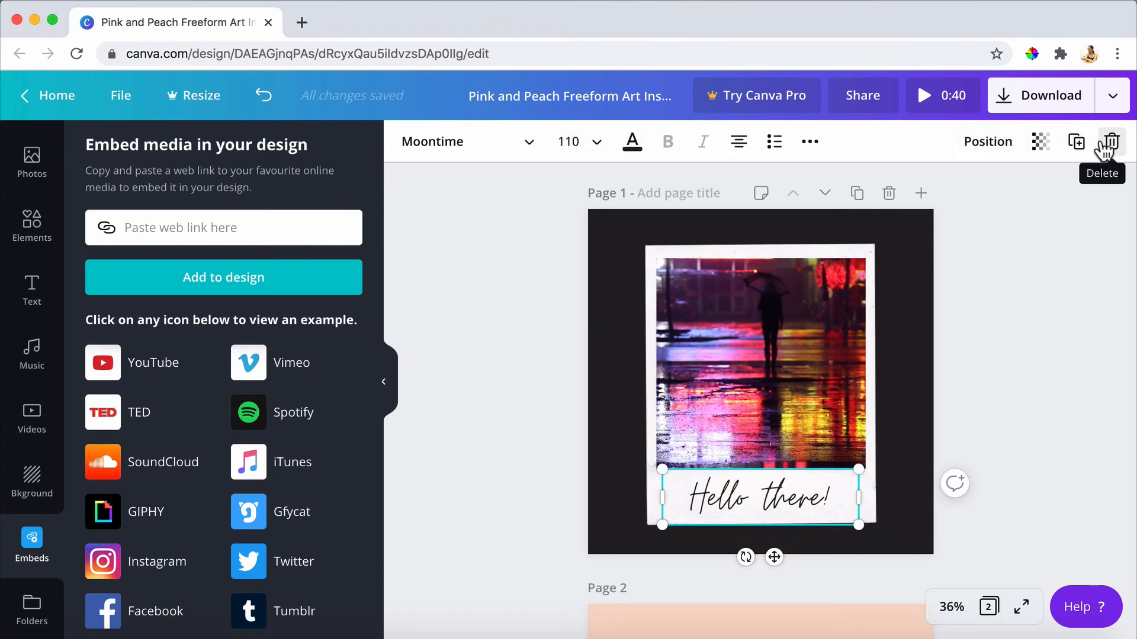
{"action": "left_click", "coordinate": [967, 148]}
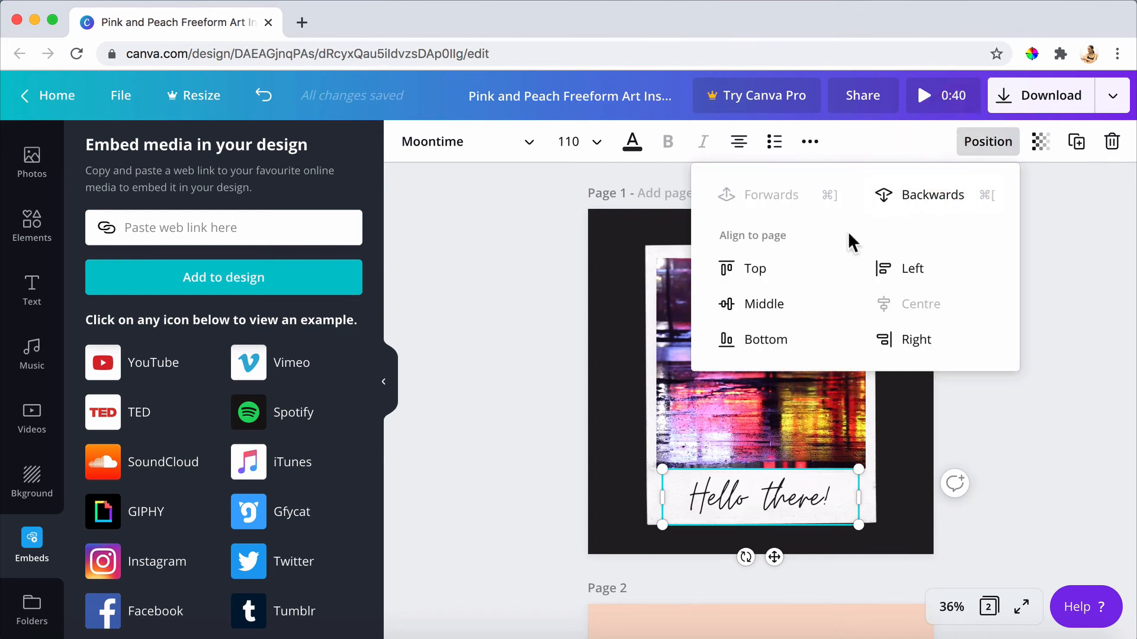
{"action": "left_click", "coordinate": [932, 196]}
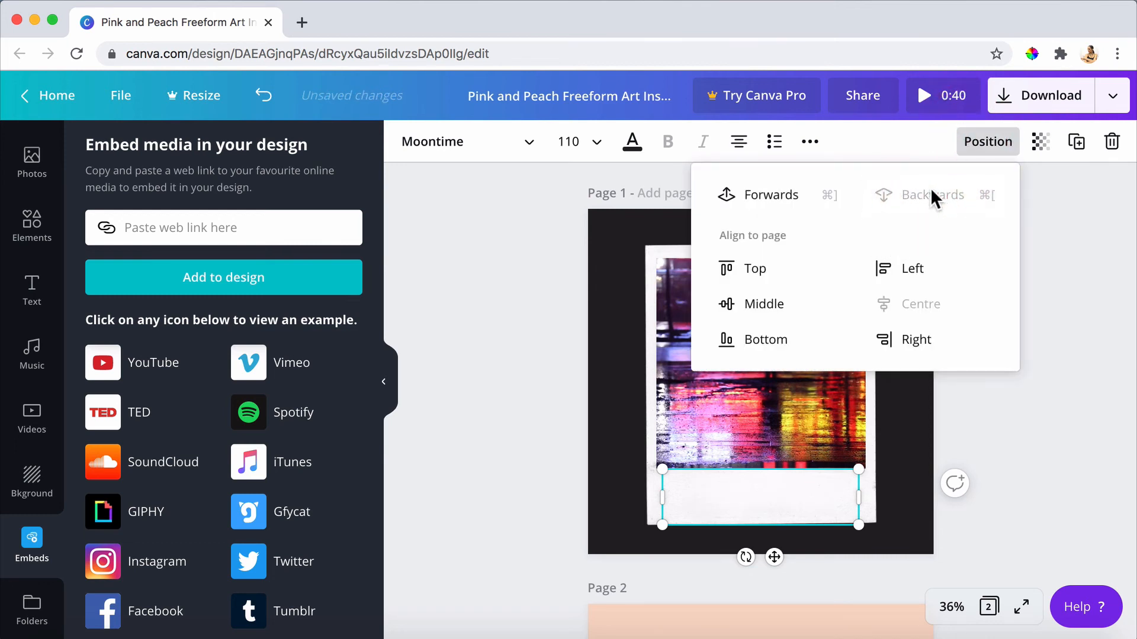
{"action": "key", "text": "super+z"}
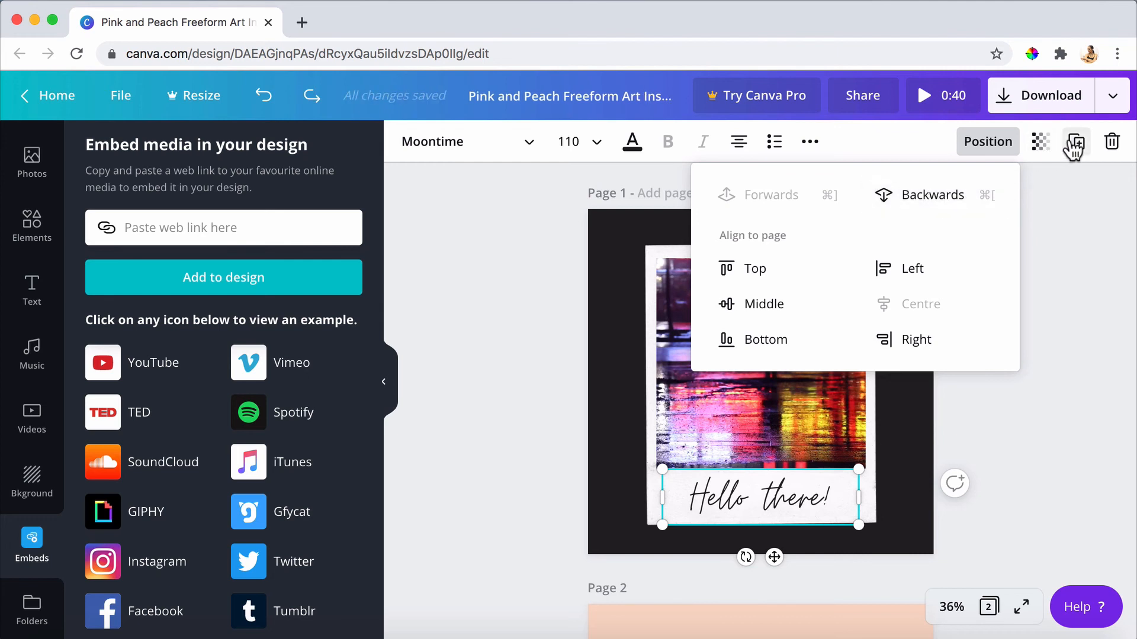
Try the transparency adjustment on the "Hello there!" text, leave it at 100 and deselect the text.
{"action": "left_click", "coordinate": [1041, 143]}
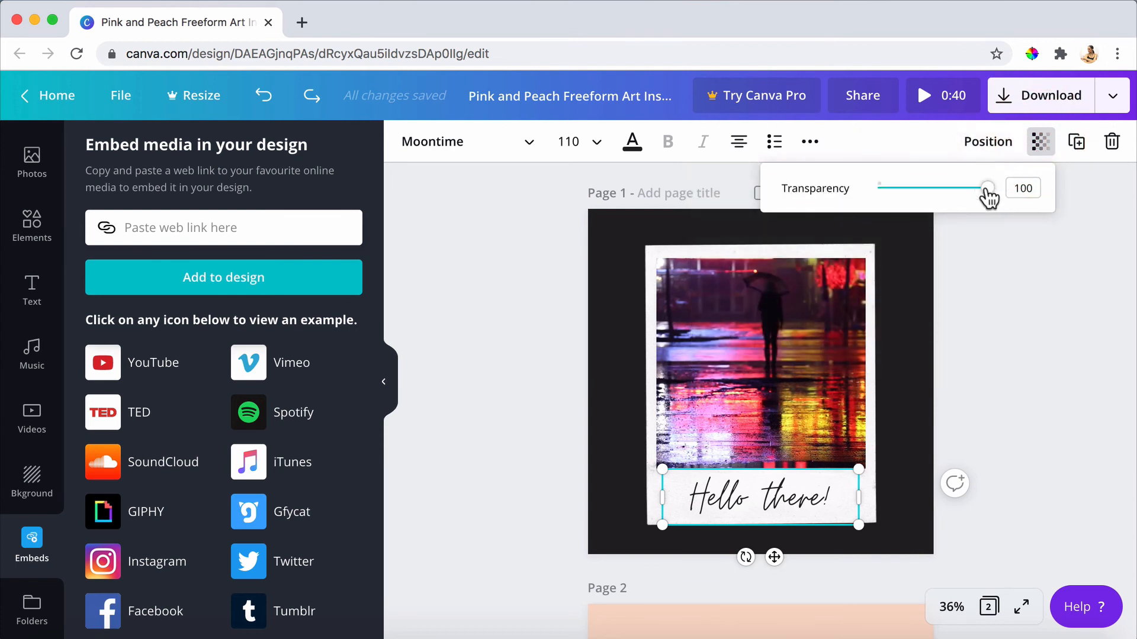
{"action": "mouse_move", "coordinate": [987, 188]}
{"action": "left_mouse_down"}
{"action": "mouse_move", "coordinate": [910, 188]}
{"action": "mouse_move", "coordinate": [1009, 189]}
{"action": "left_mouse_up"}
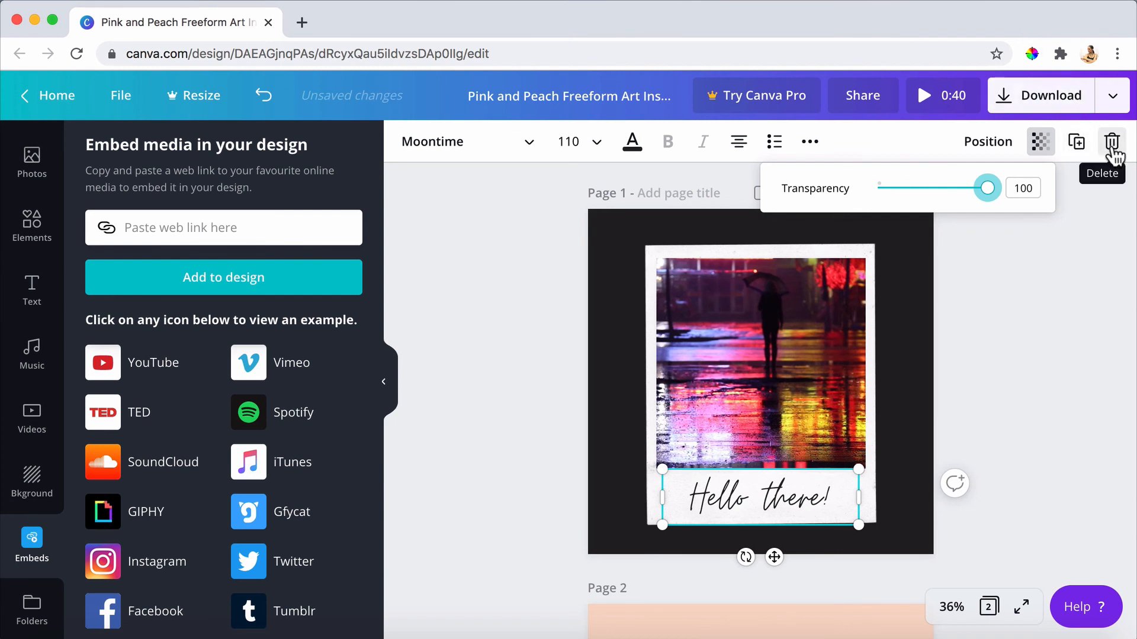
{"action": "left_click", "coordinate": [1095, 211]}
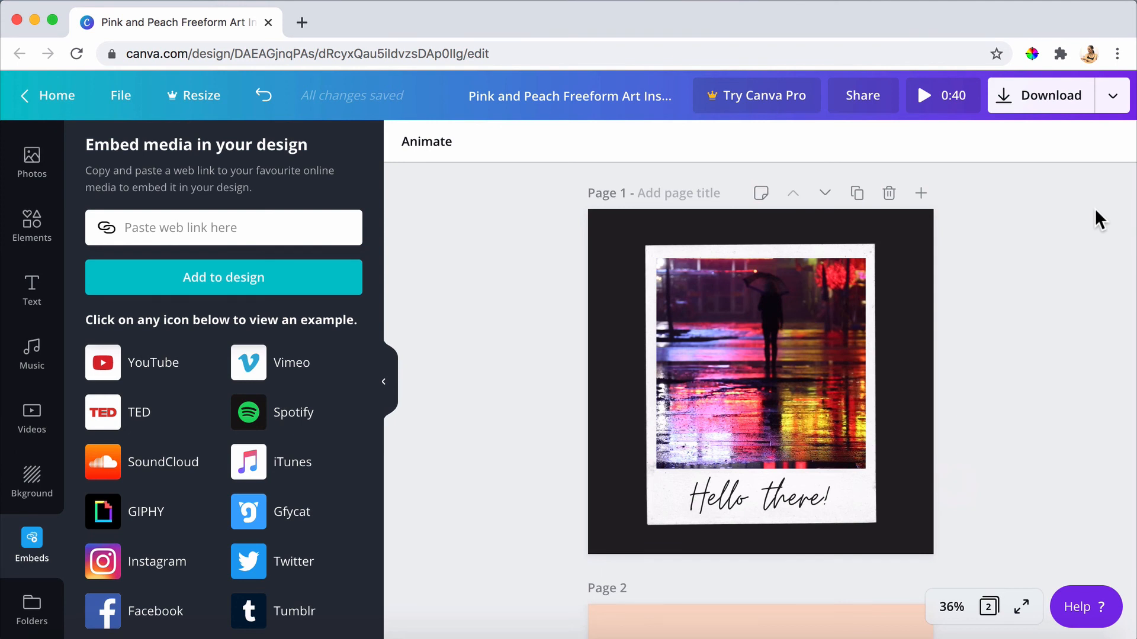